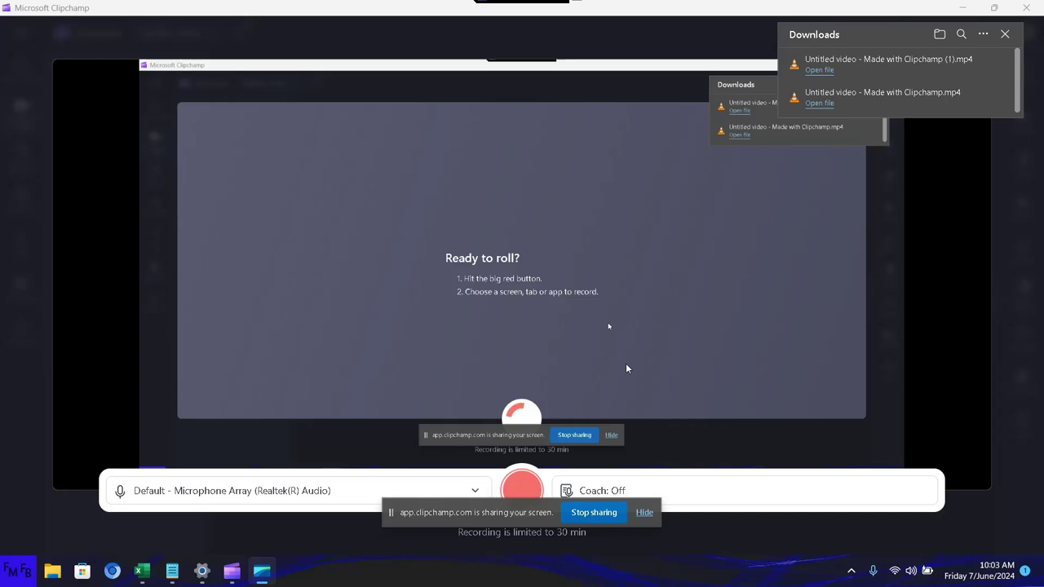
- In Notepad, write the English and Spanish intro on importing data into Excel without a worksheet
click(173, 571)
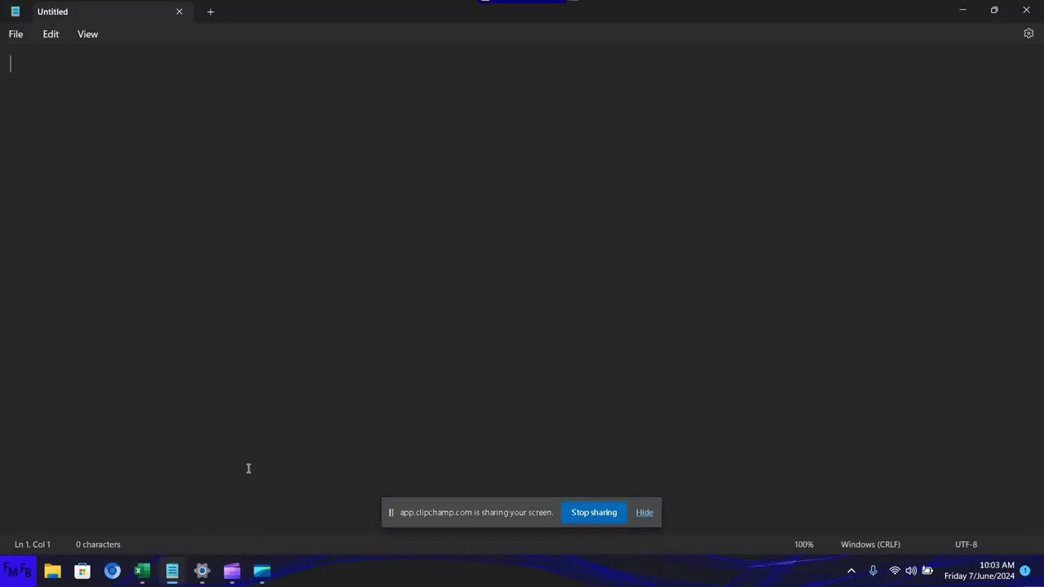
text(In this vi)
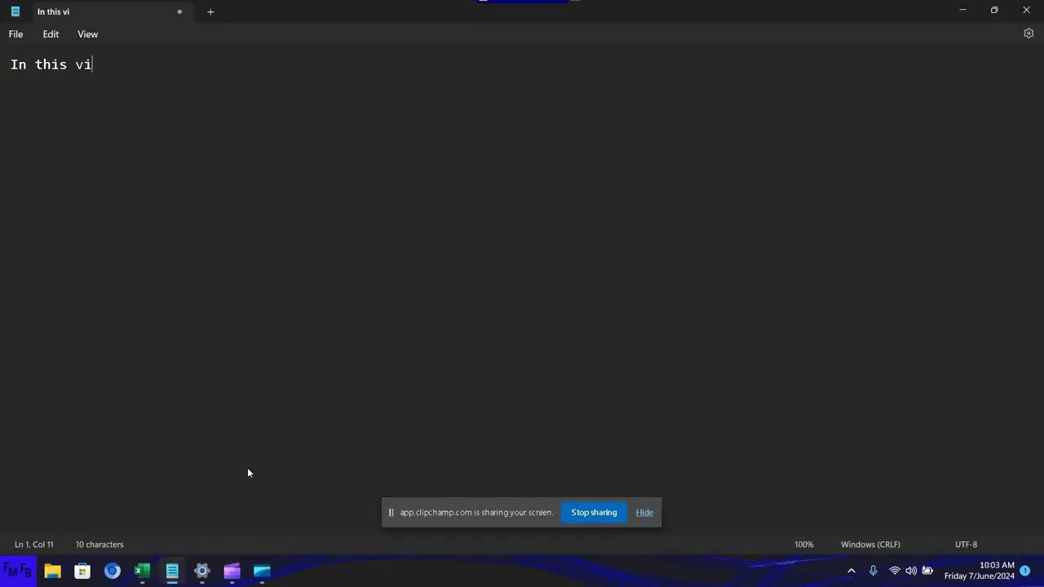
text(deo, I wi)
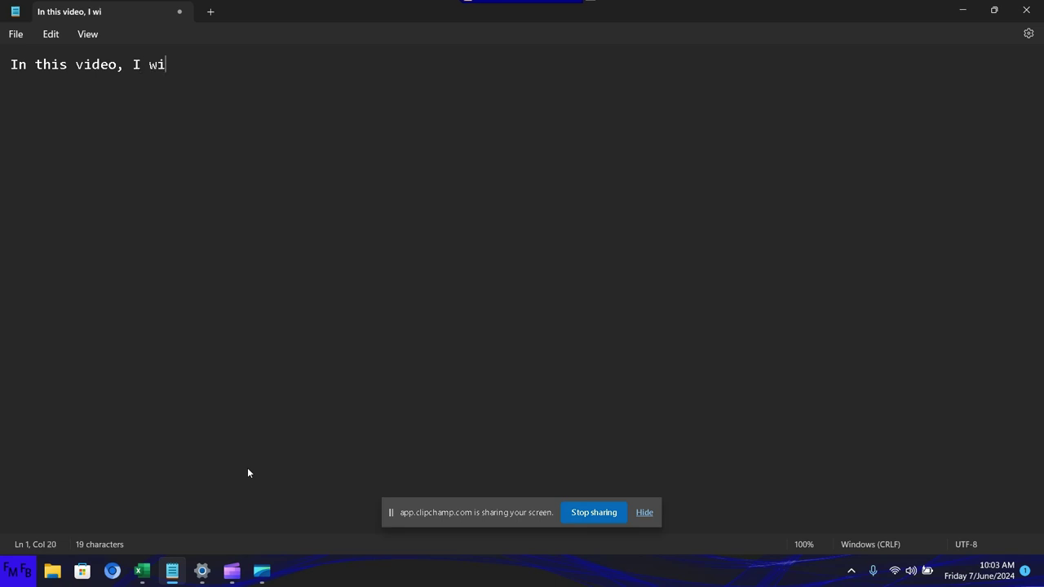
text(ll show you )
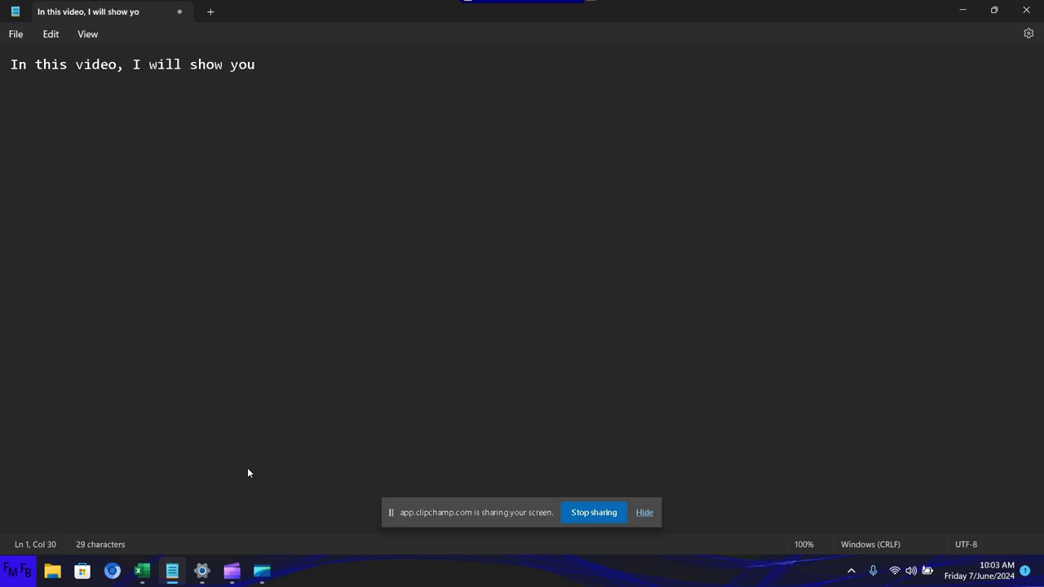
text(how to )
text(im)
text(port data i)
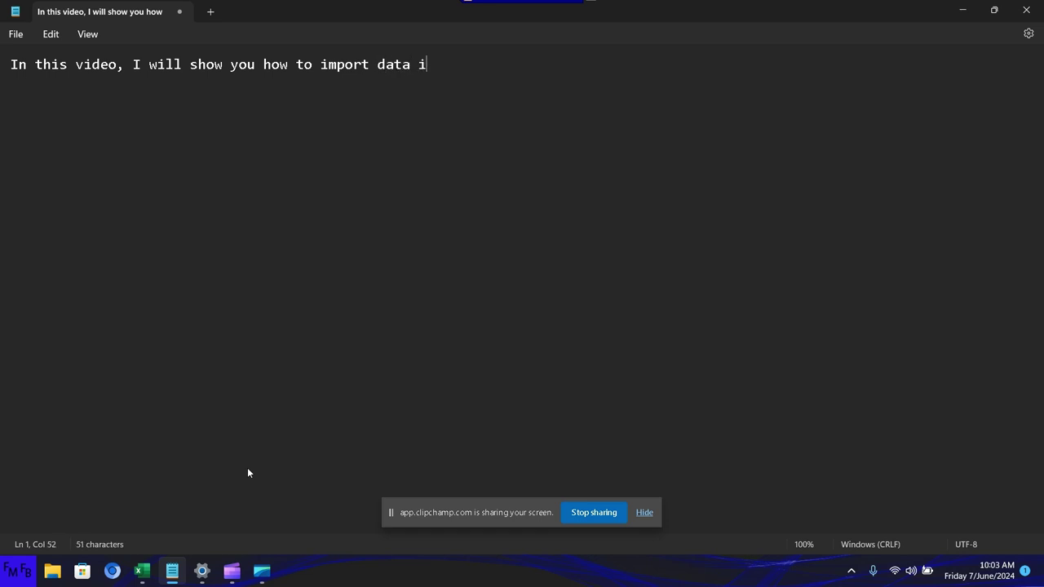
text(nto excel)
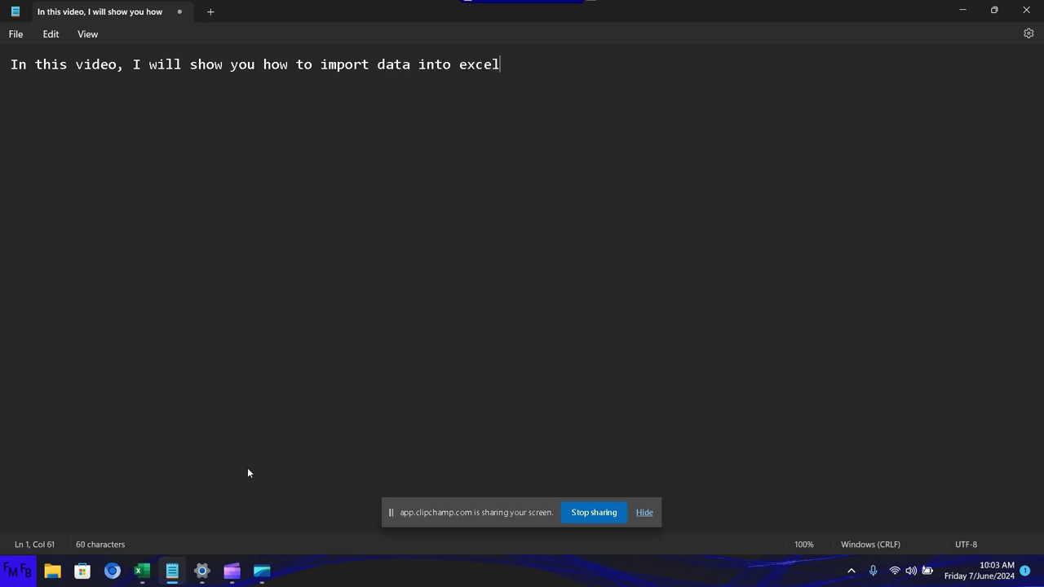
text(, without )
text(adding )
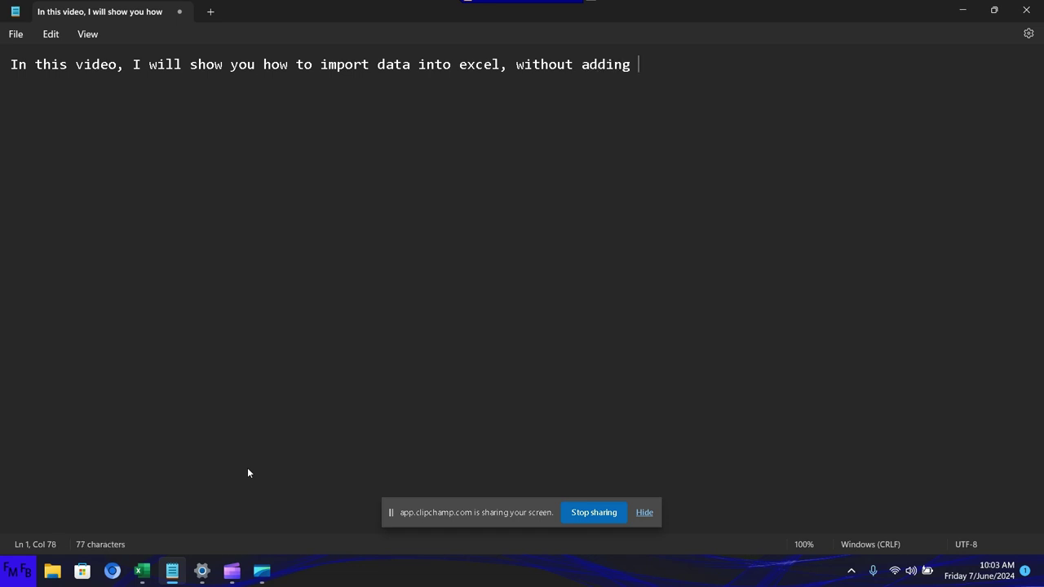
text(it to a )
text(sheet in)
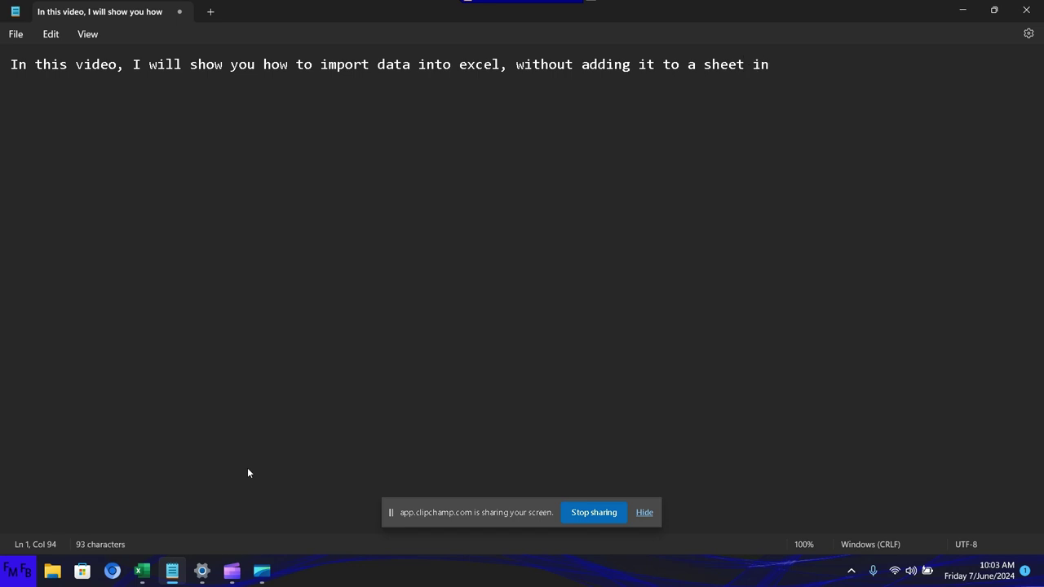
text( the work)
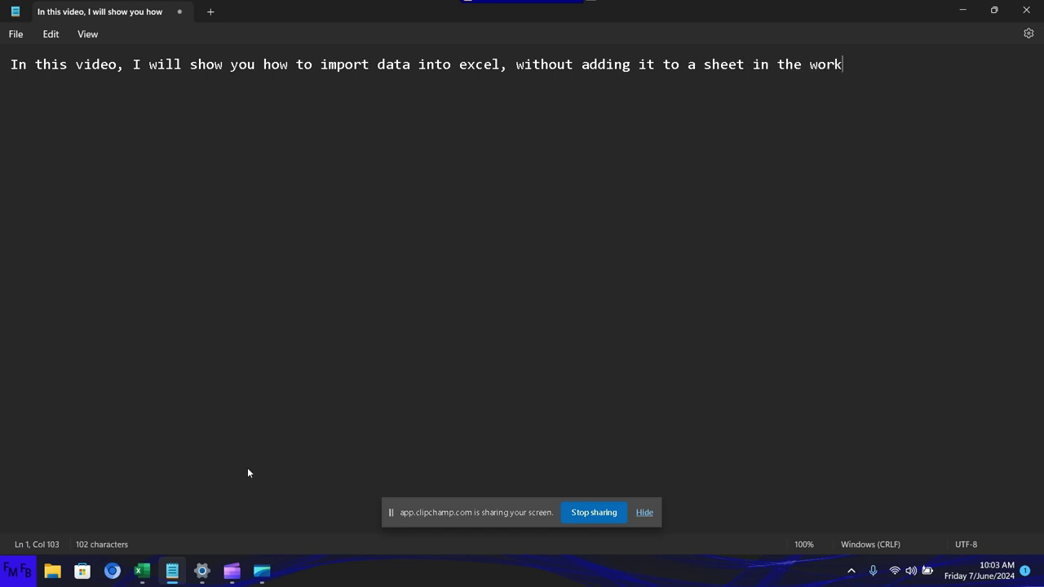
text(book./)
text(En es)
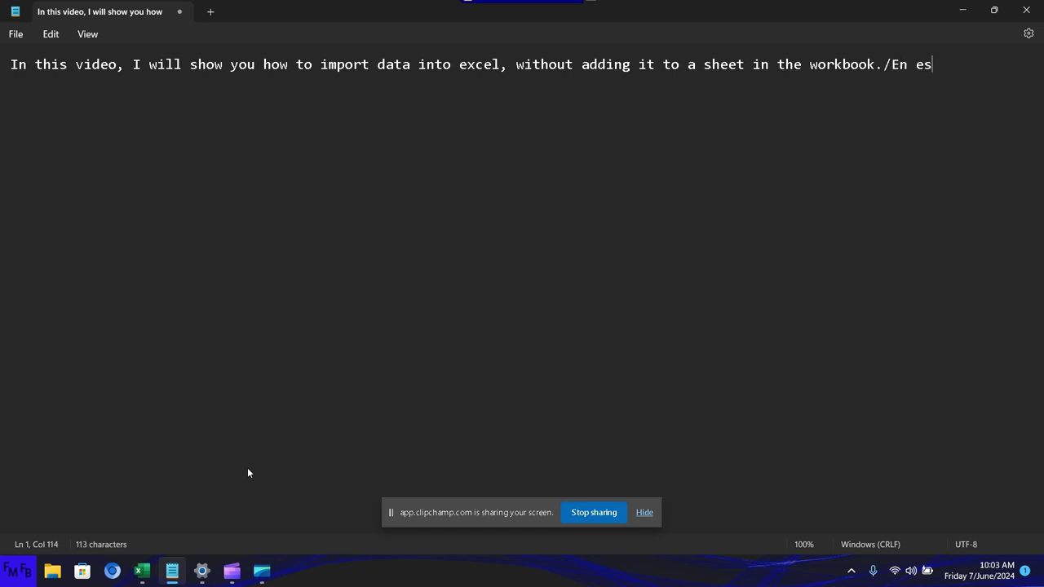
text(te video, )
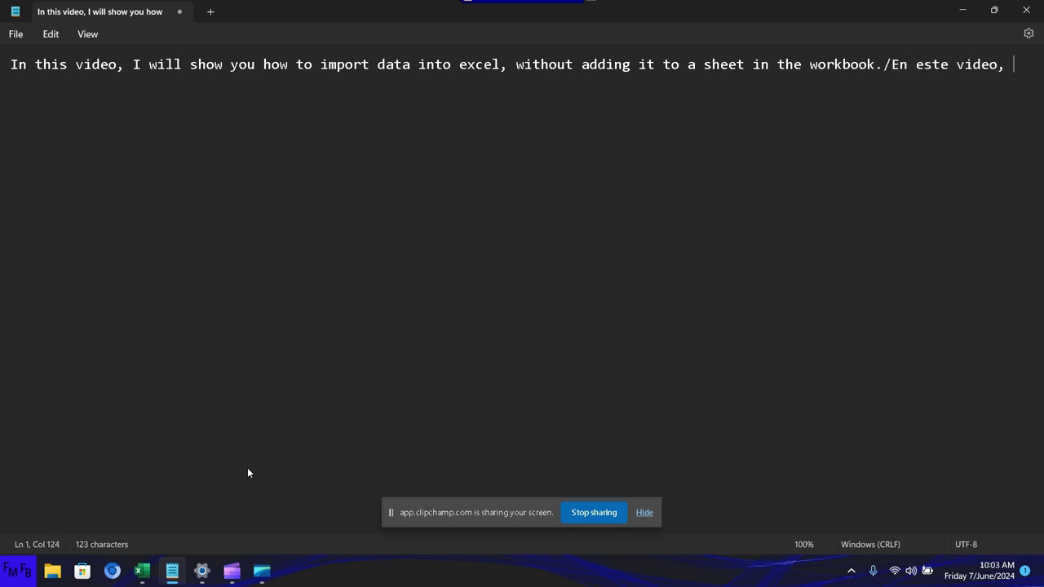
text(yo les mostraré )
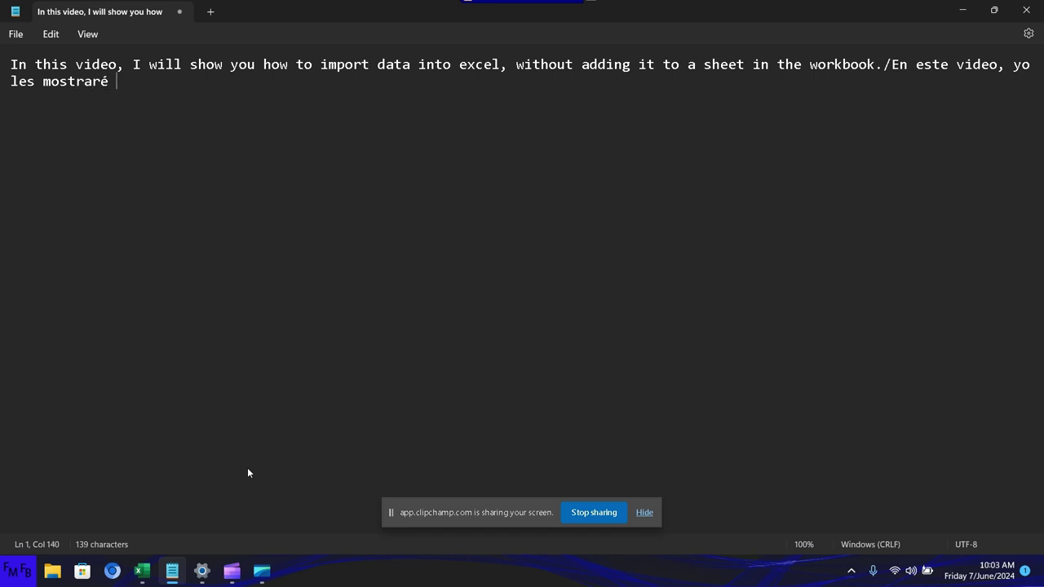
text(como agreg)
text(ar in)
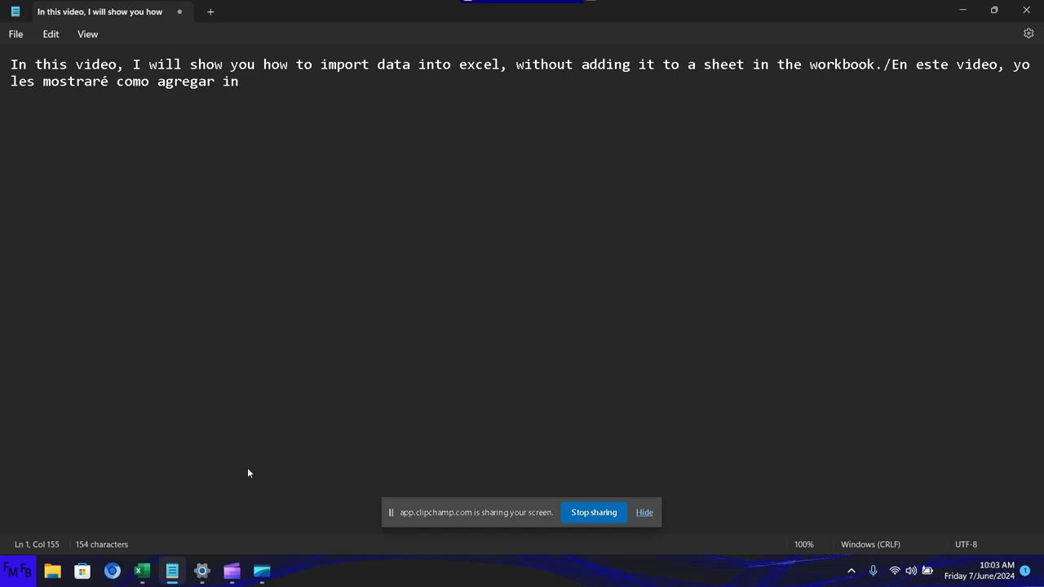
text(formaci)
text(ón )
text(a Exce)
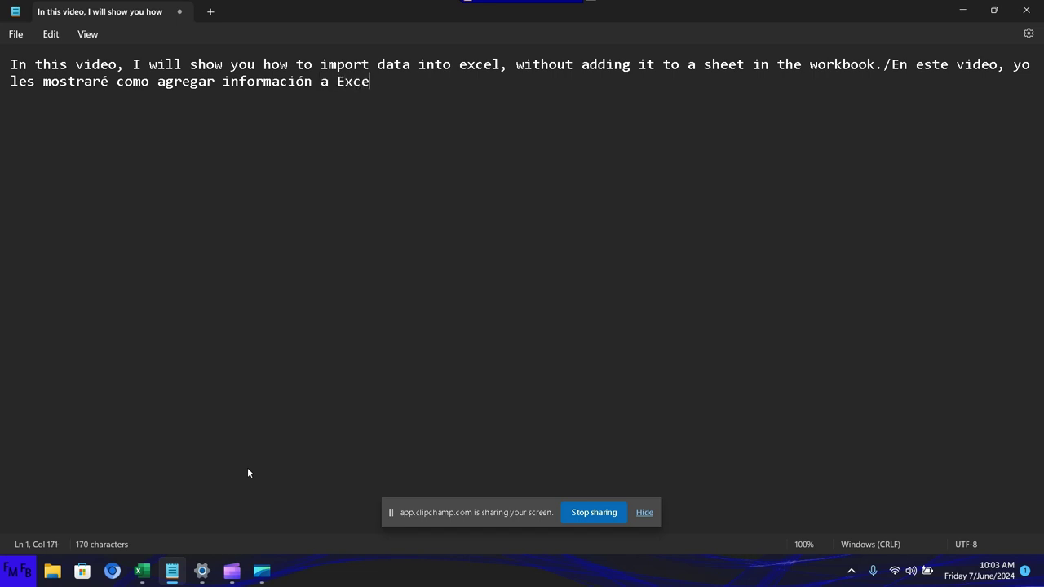
text(l, sin )
text(agregar es)
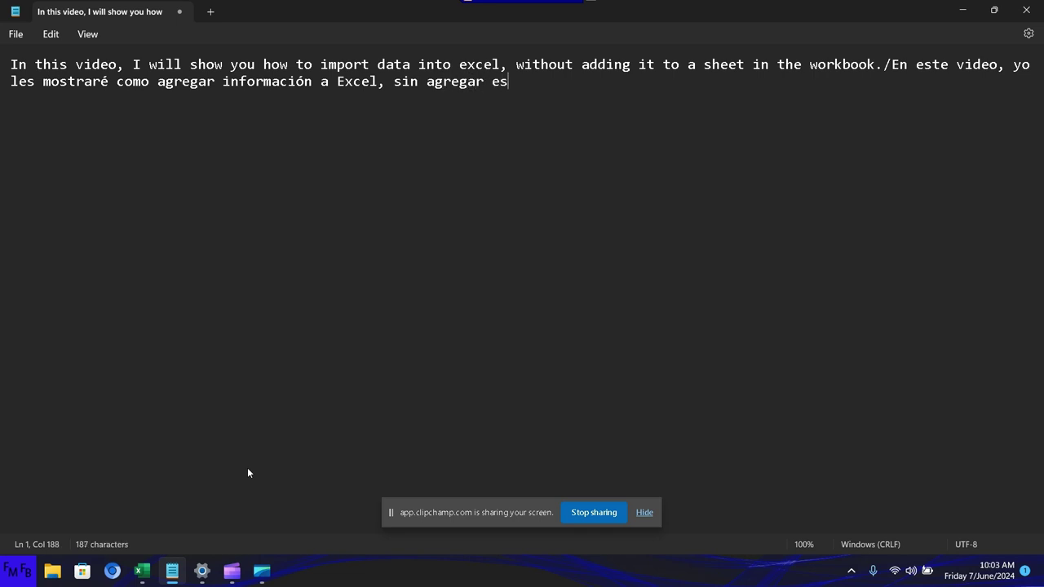
text(a informa)
text(ció)
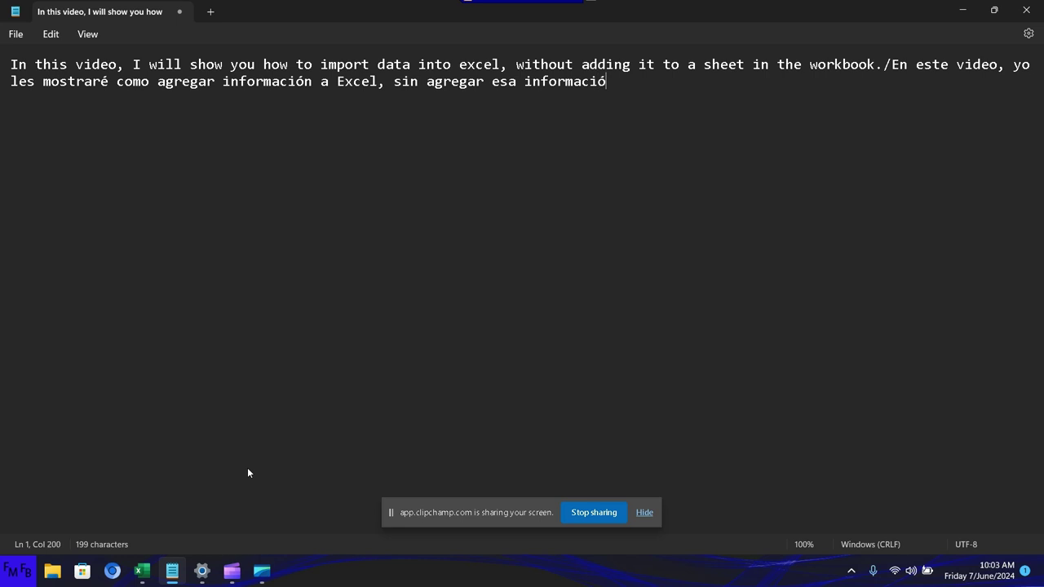
text(n a una)
text( hoja de c)
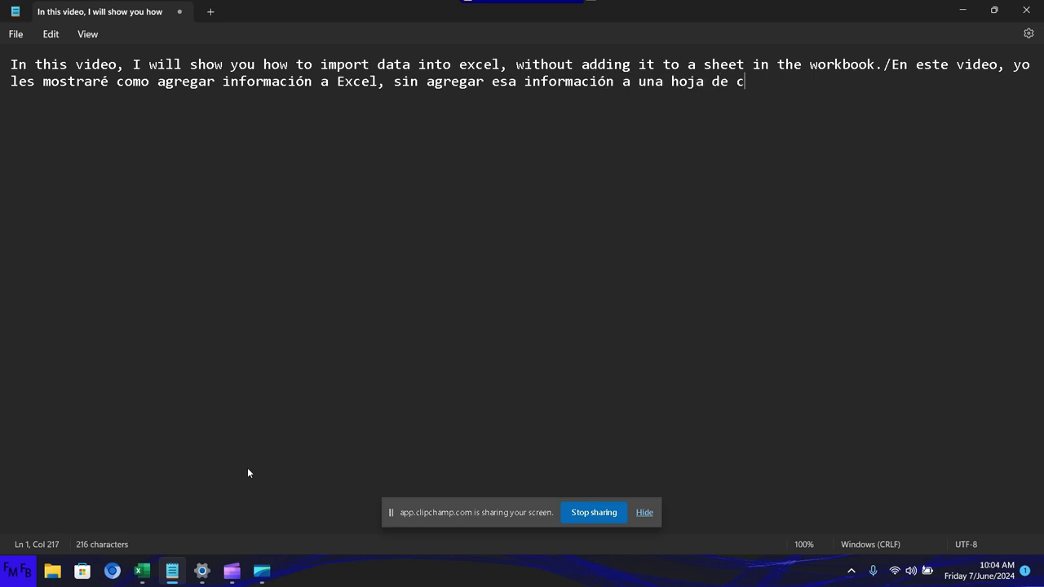
text(álc)
text(ulo en )
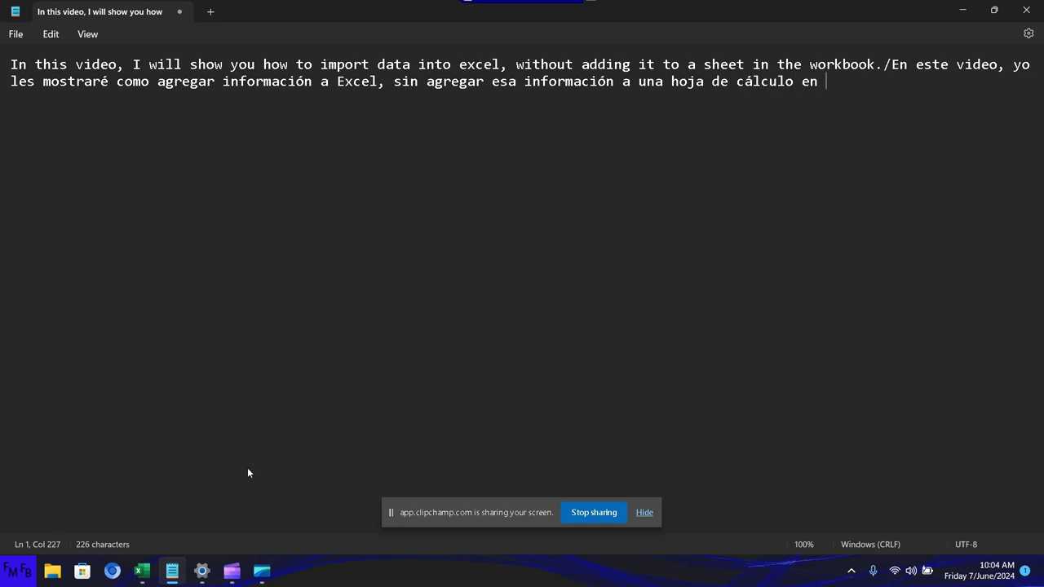
text(el a)
text(rchivo d)
text(e Excel.)
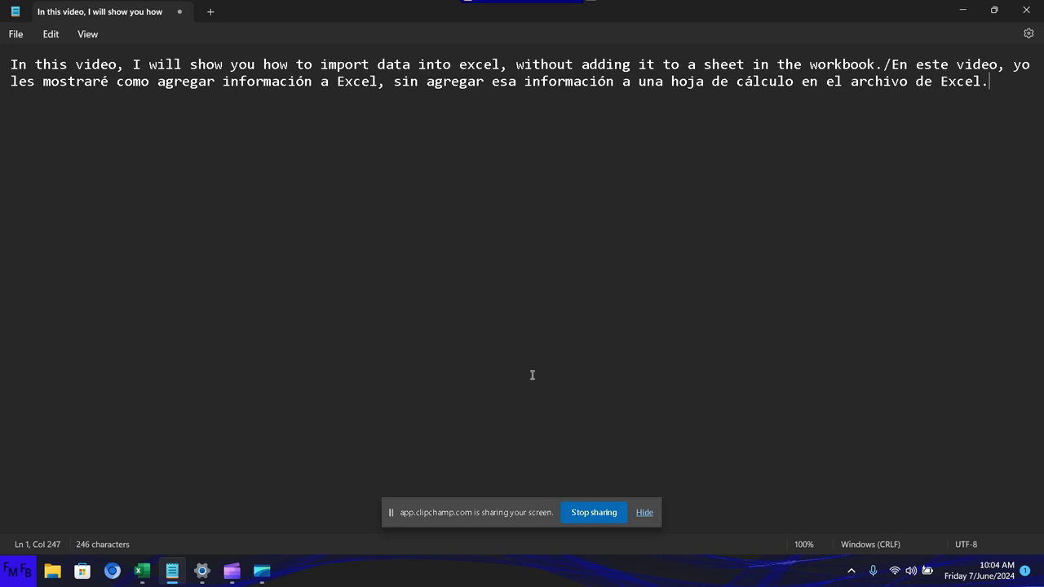
key(alt+Tab)
key(alt+Tab)
key(alt+Tab)
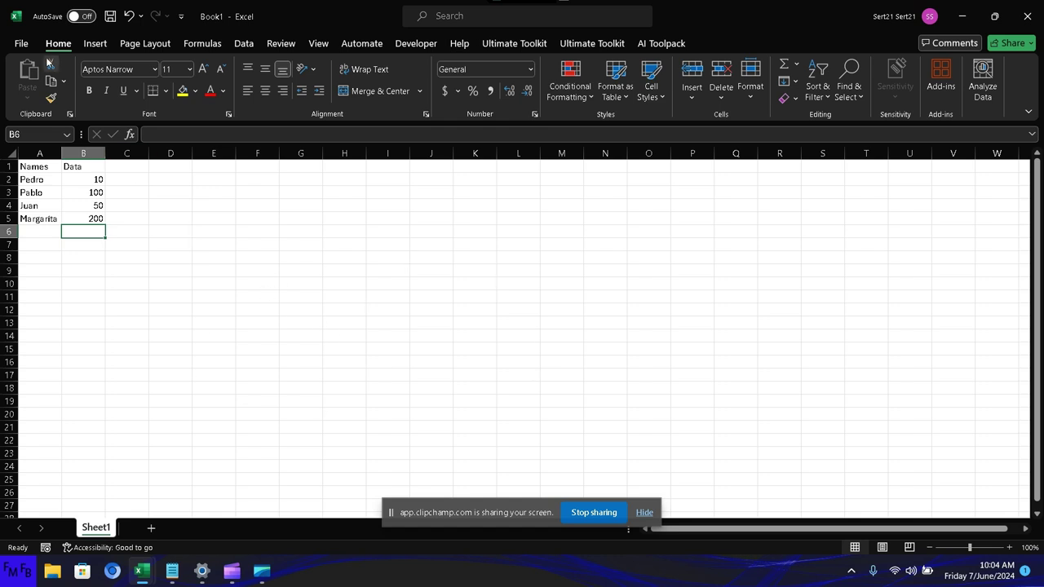
- Start Save As and browse to the Files folder inside Youtube
click(22, 44)
click(61, 250)
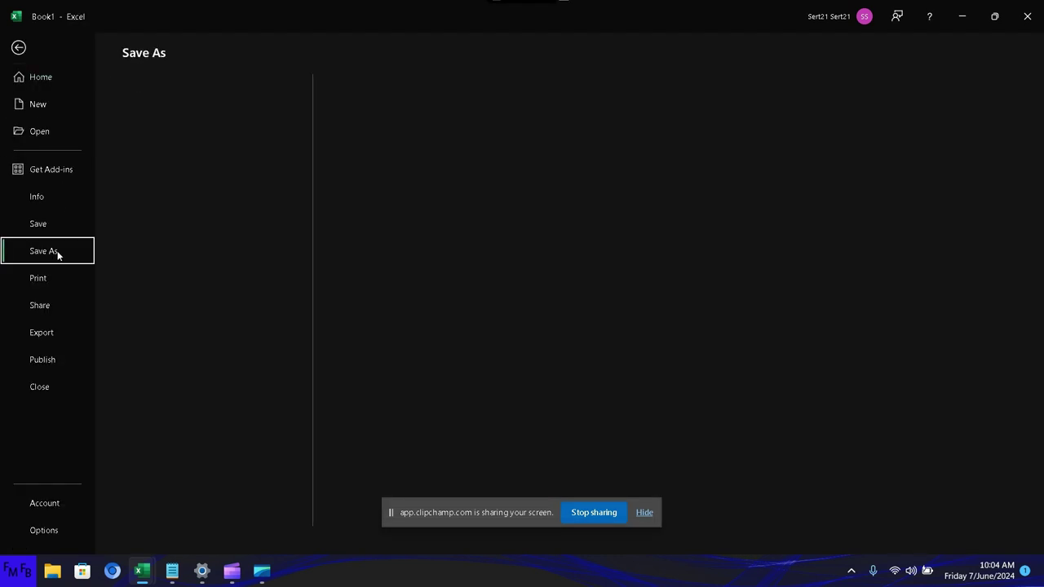
click(163, 316)
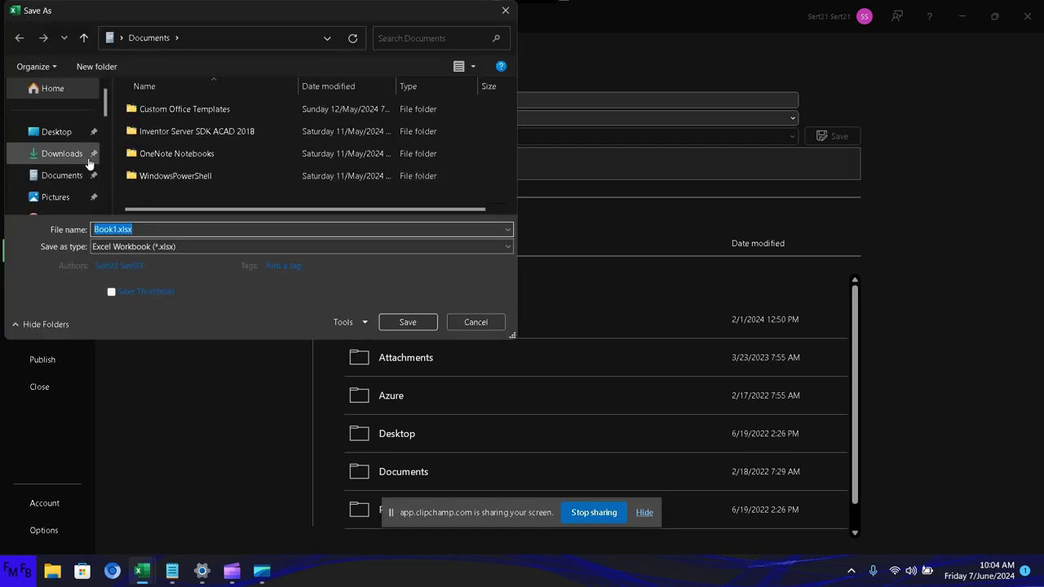
scroll(80, 167, down, 1)
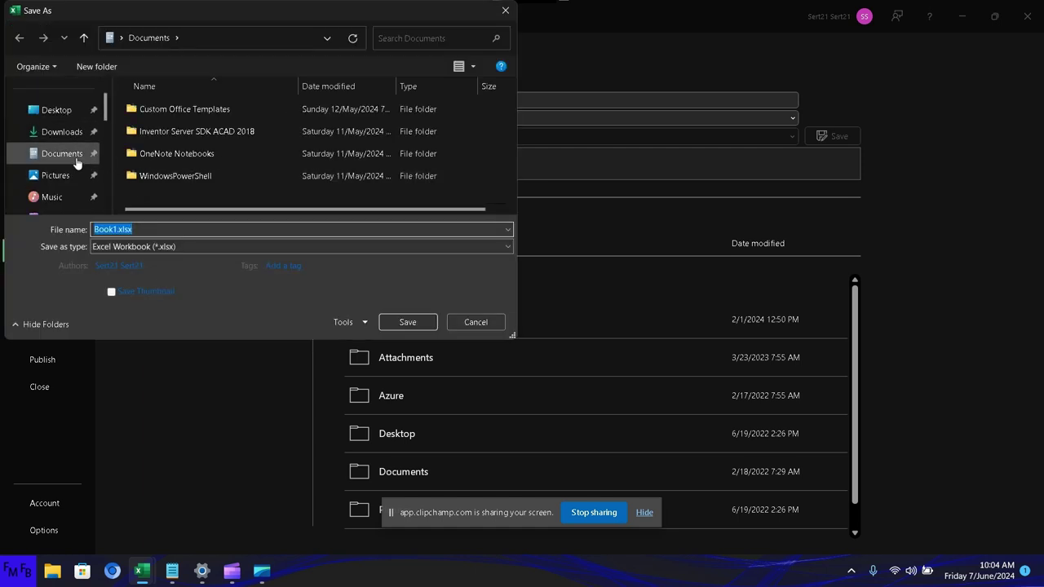
scroll(77, 163, down, 1)
scroll(76, 163, down, 1)
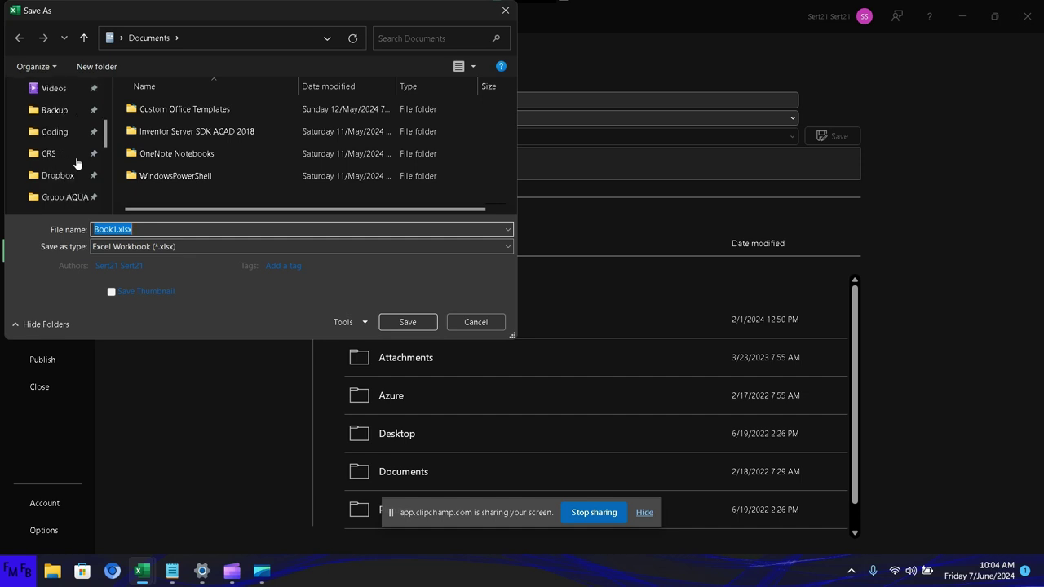
scroll(73, 160, down, 1)
scroll(72, 160, down, 1)
scroll(73, 159, down, 1)
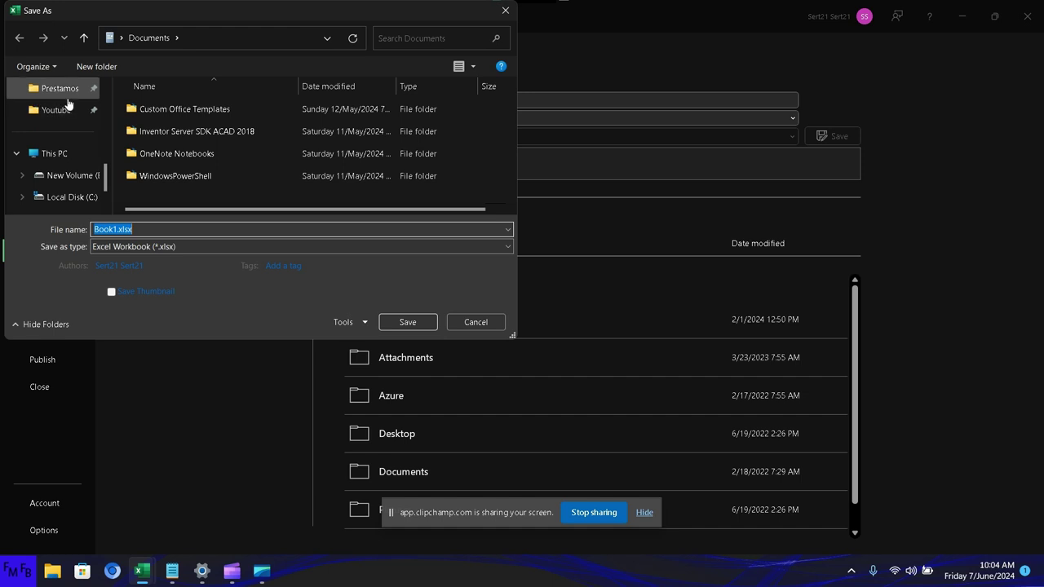
scroll(69, 104, up, 1)
click(63, 132)
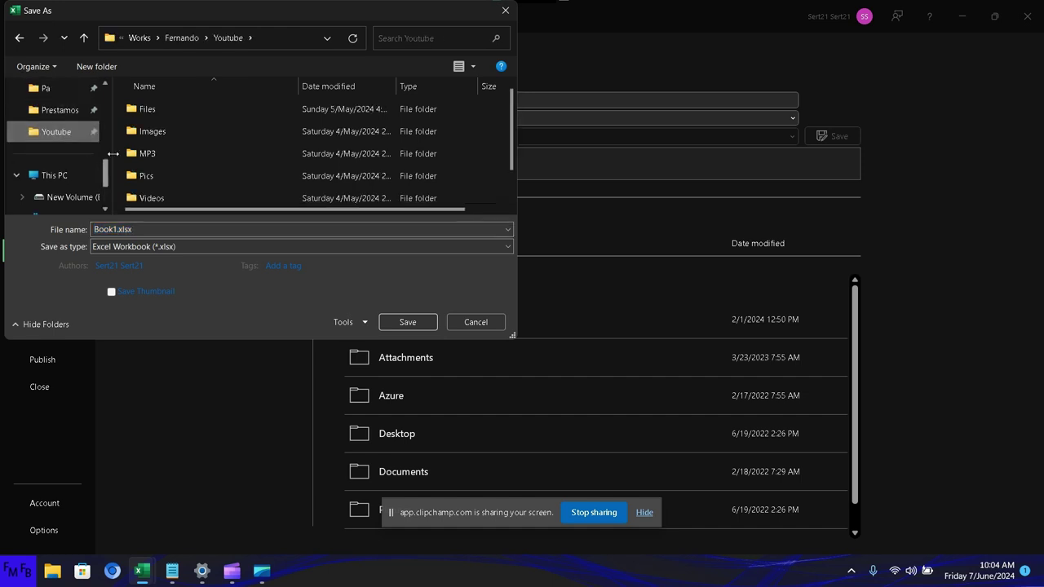
double_click(149, 111)
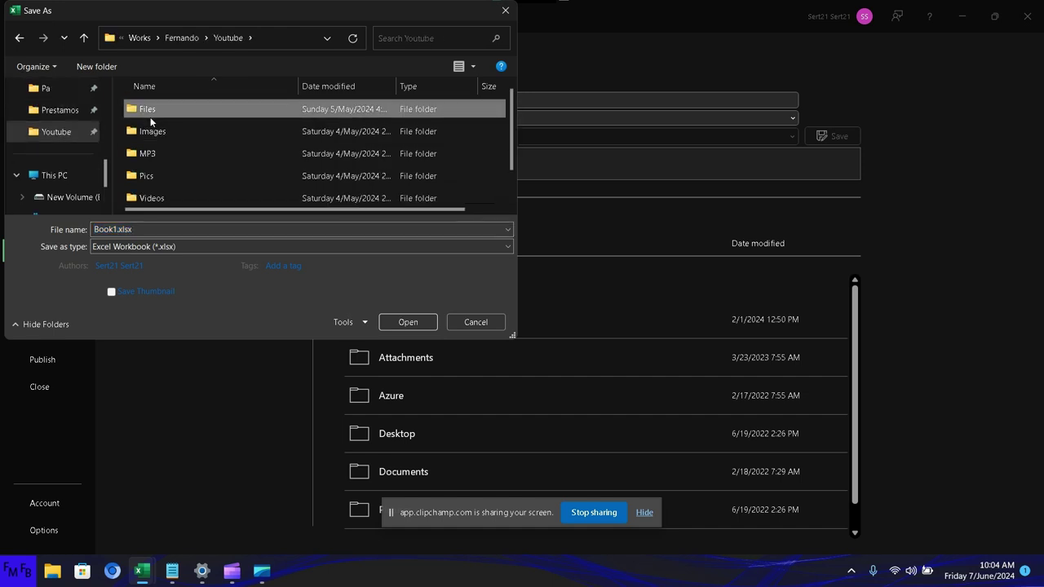
- Save the workbook there under the name Prueba.xlsx
click(142, 228)
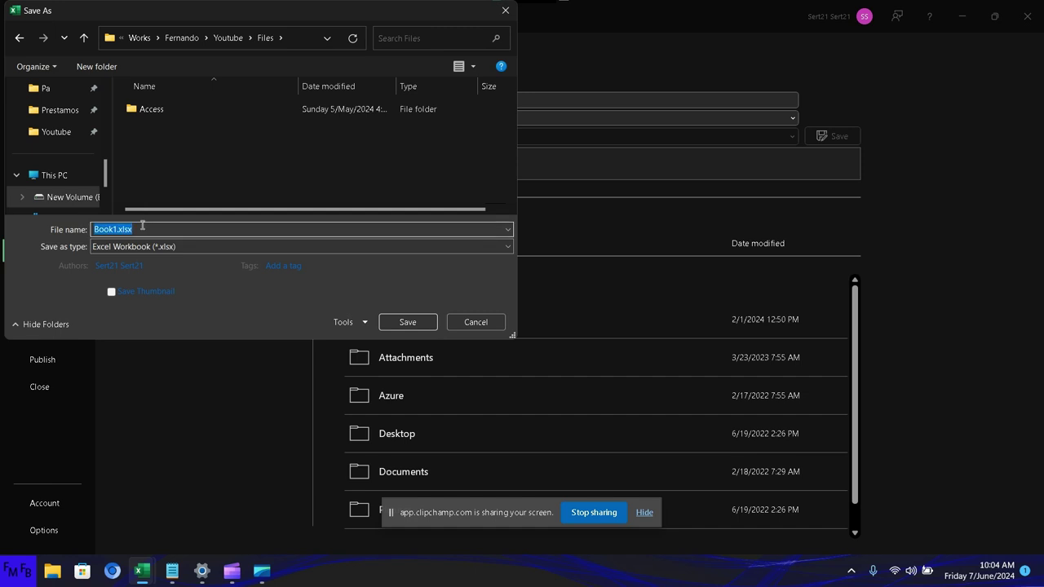
text(Prueba)
key(Return)
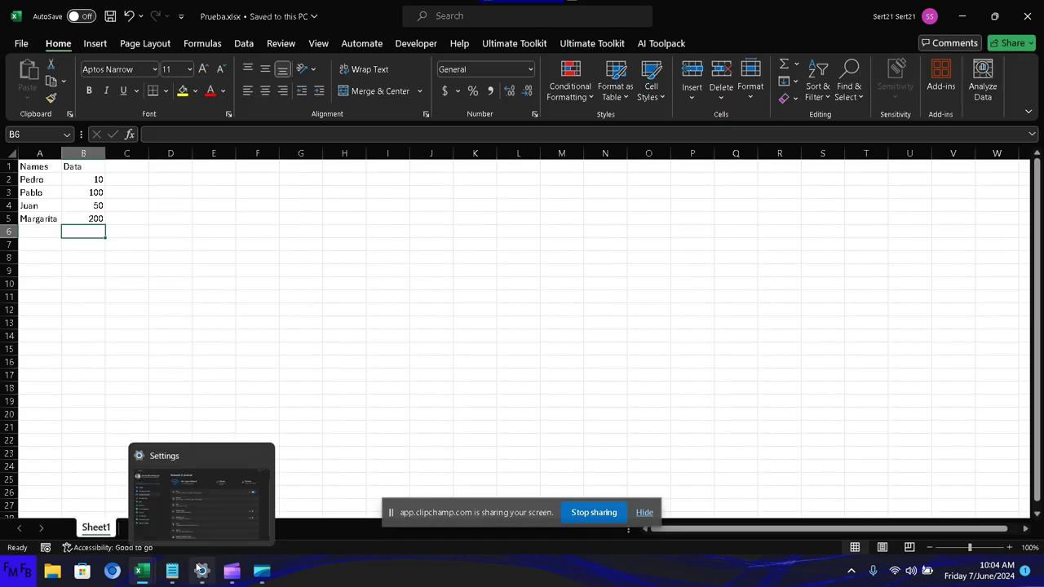
click(172, 571)
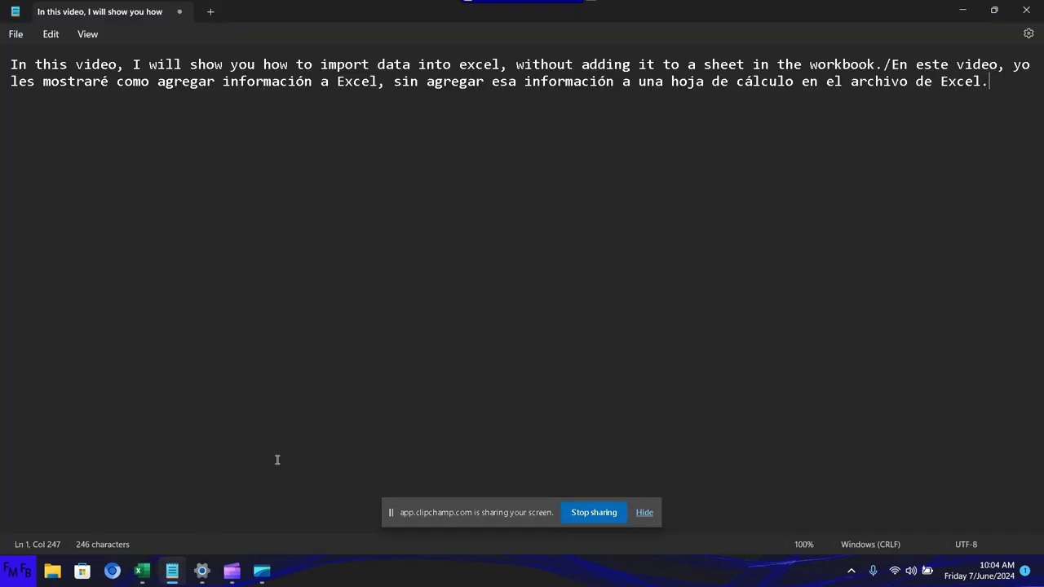
- On a new line, write the bilingual note: 'This is just sample data... more than a normal Excel Sheet.'
key(Return)
text(This is j)
text(ust sample )
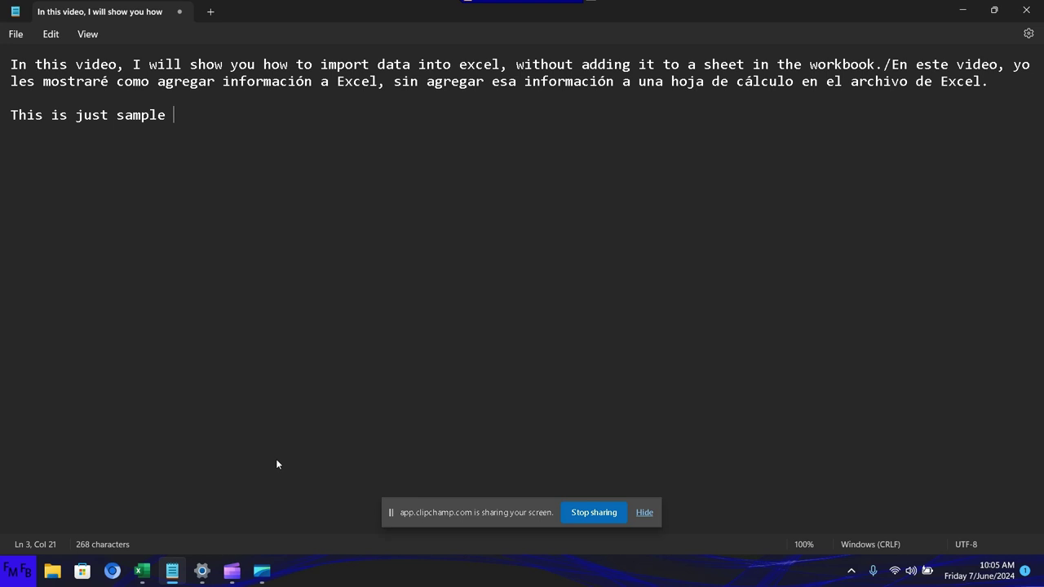
text(data, but )
text(you can )
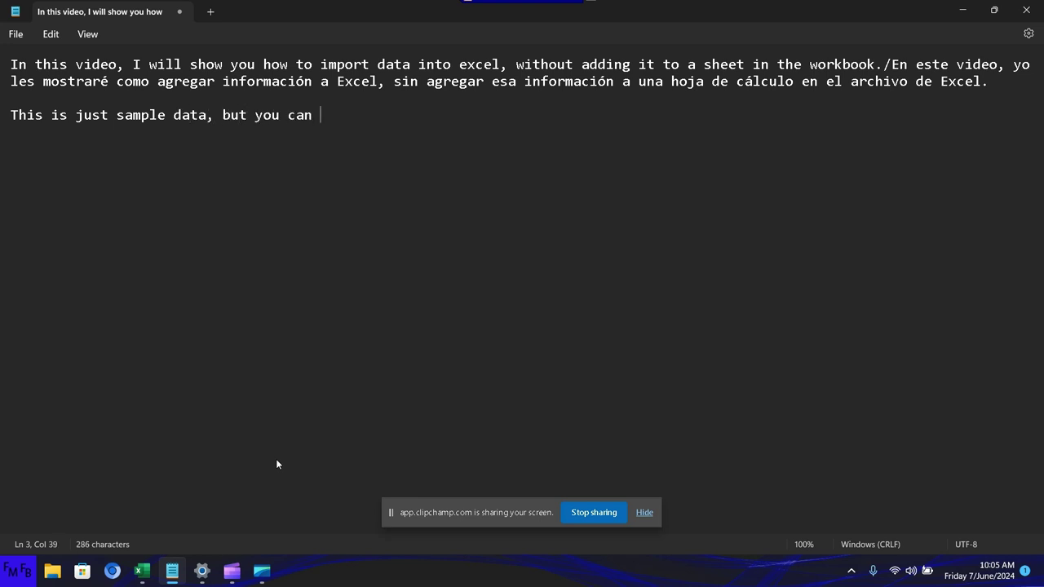
text(do this w)
text(ith more d)
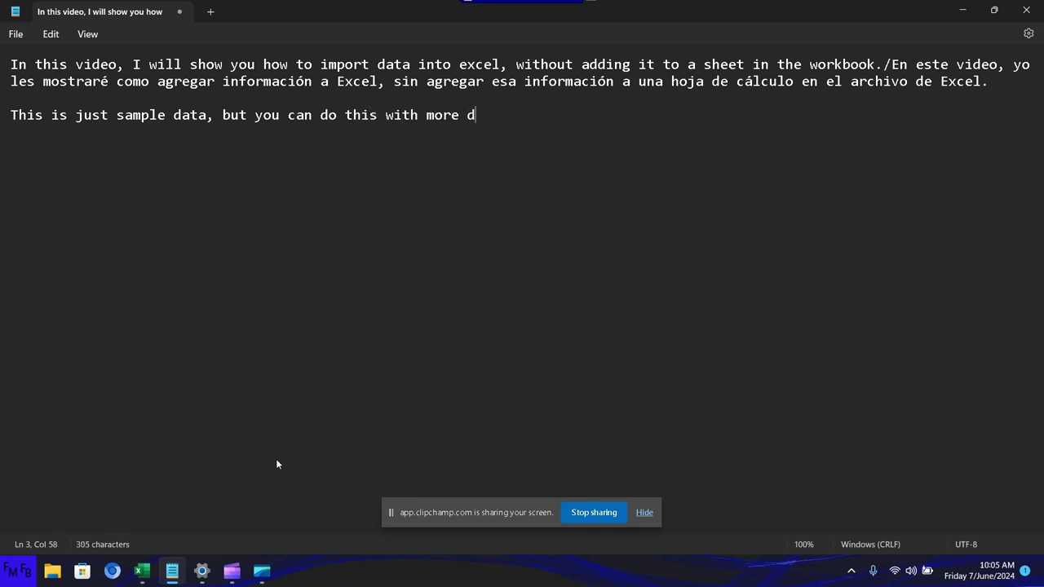
text(ata t)
text(han )
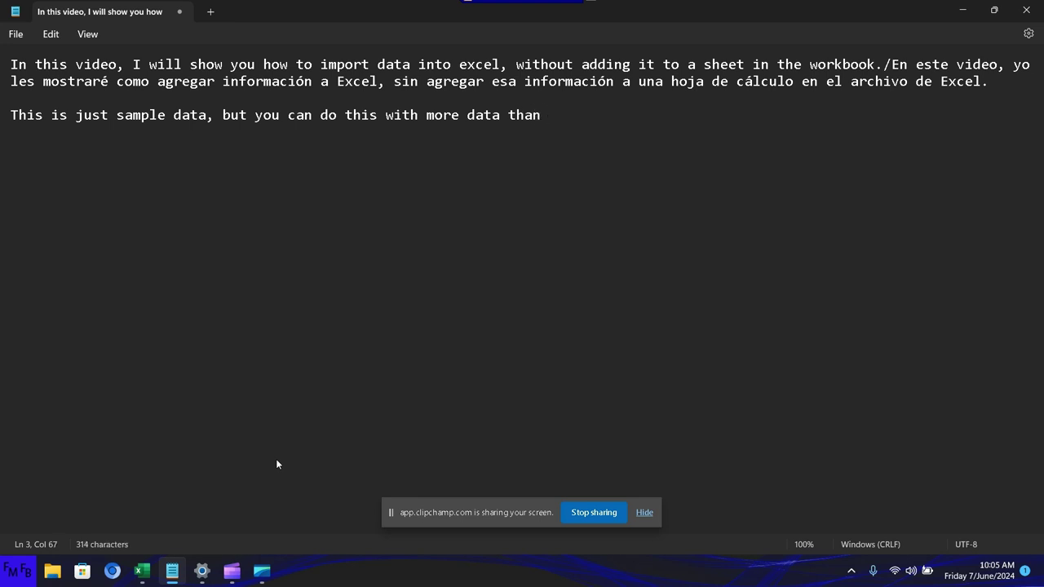
text(you )
text(can add to )
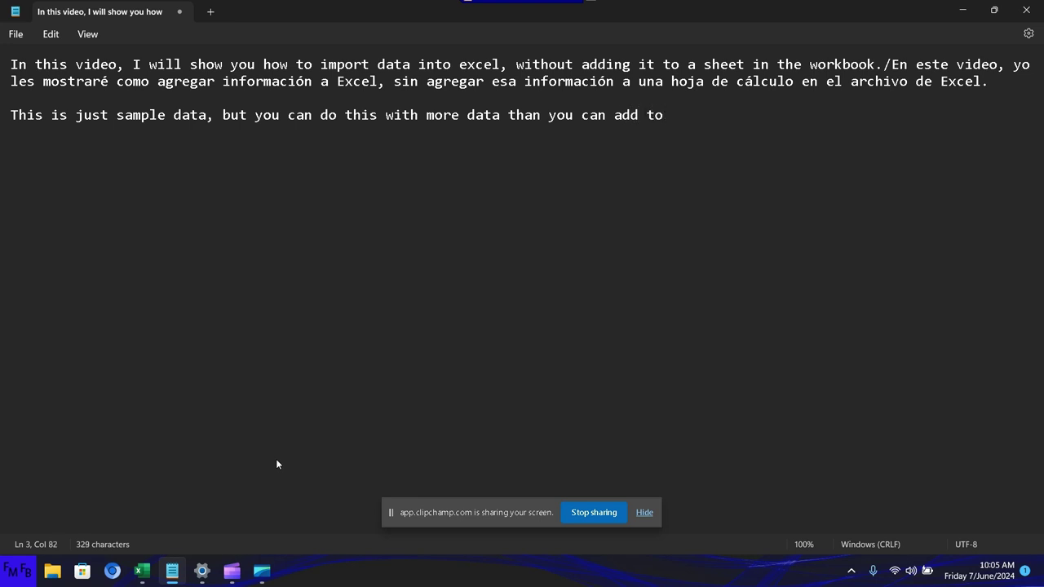
text(a normak)
key(BackSpace)
text(l )
text(Excel )
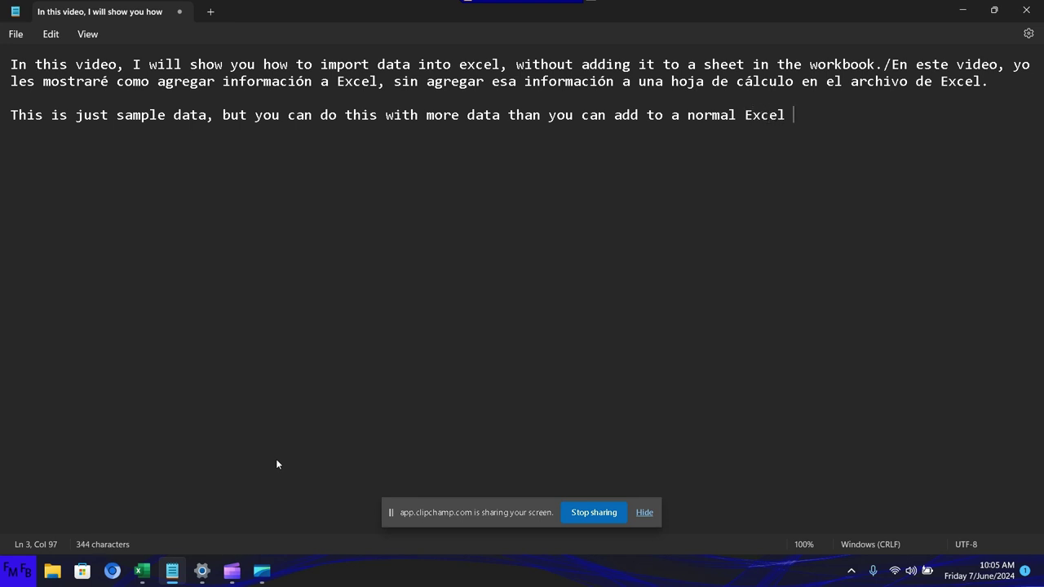
text(Sheet.)
text(/E)
text(sta es sol)
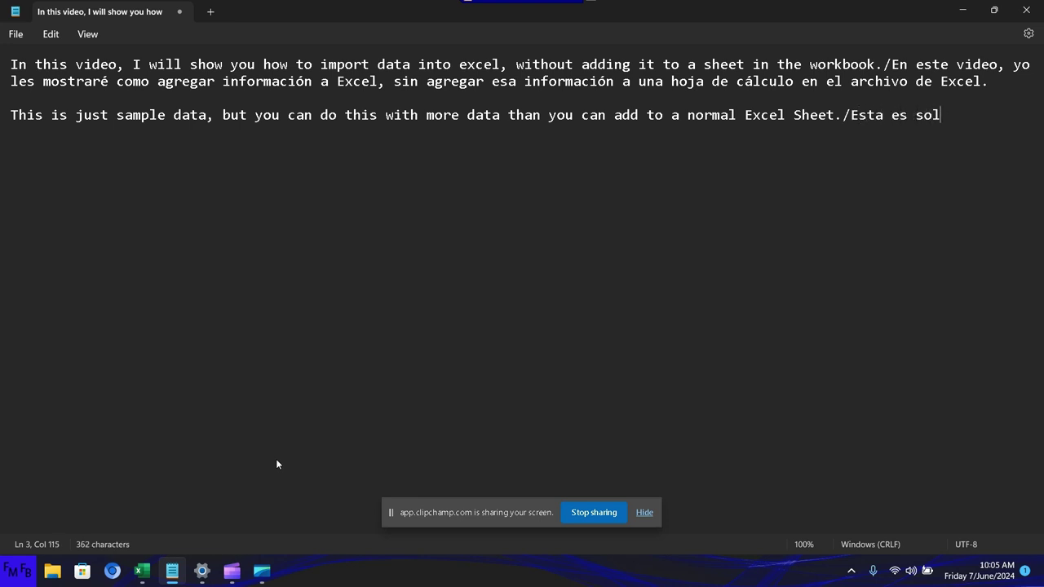
text(o informa)
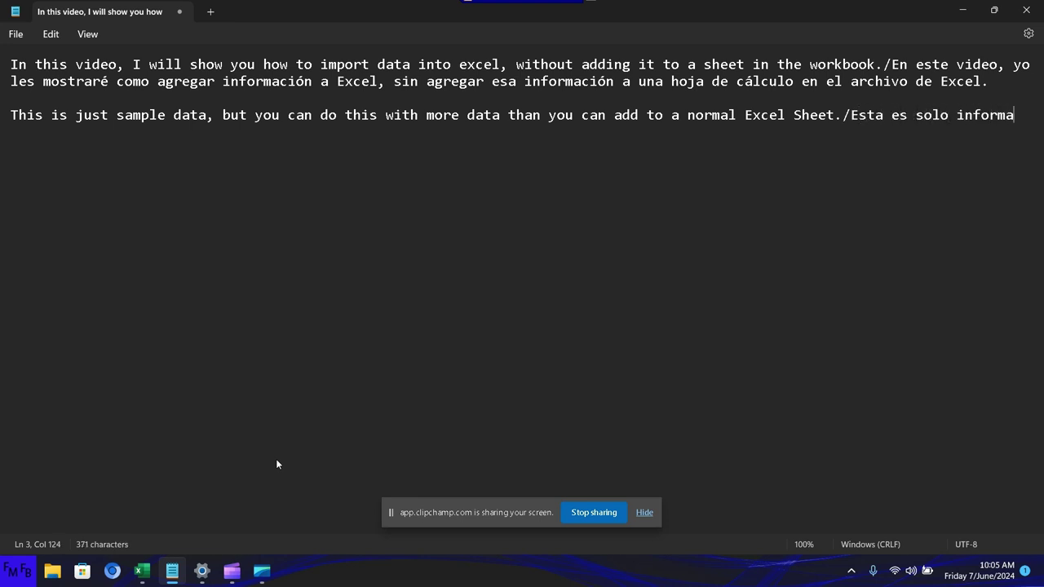
text(ció)
text(n de prue)
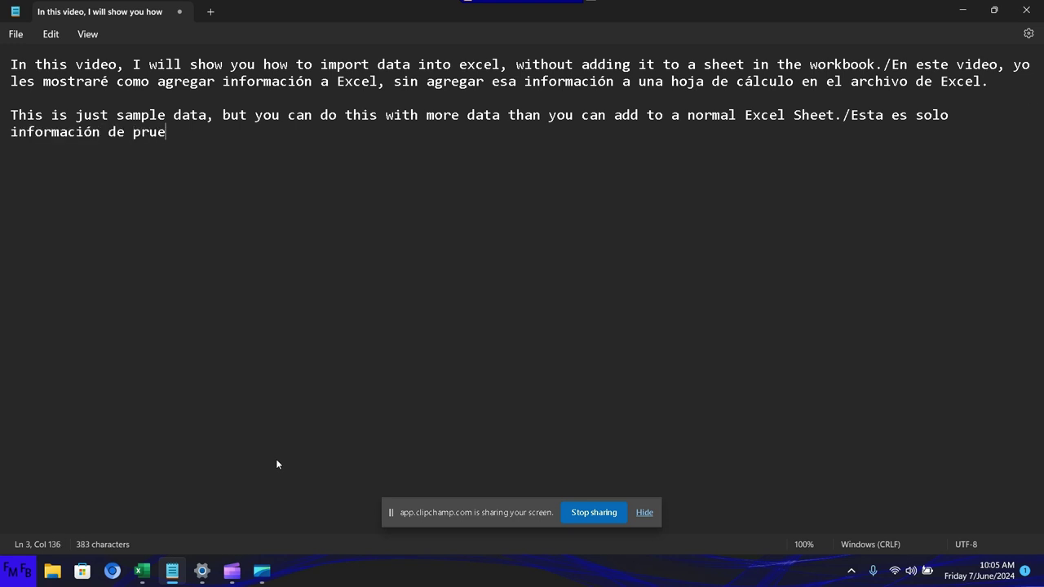
text(ba, per)
text(o con este m)
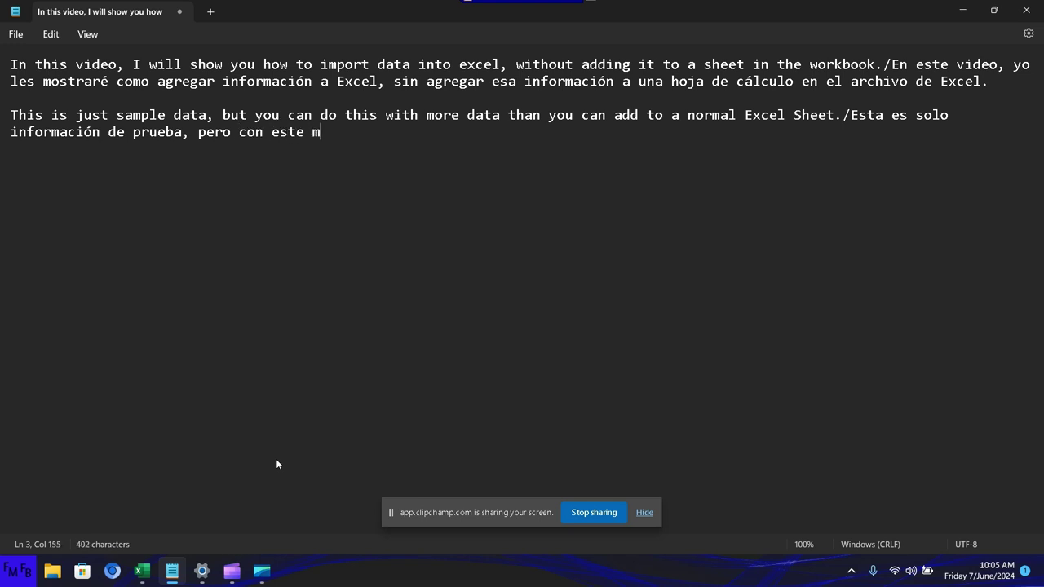
text(é)
text(todo, us)
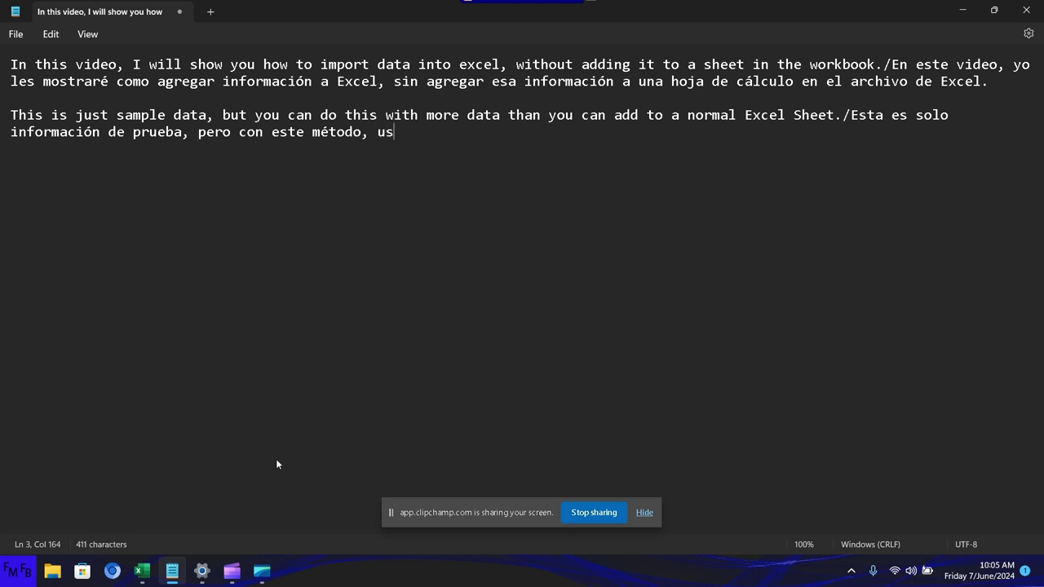
text(ted puede a)
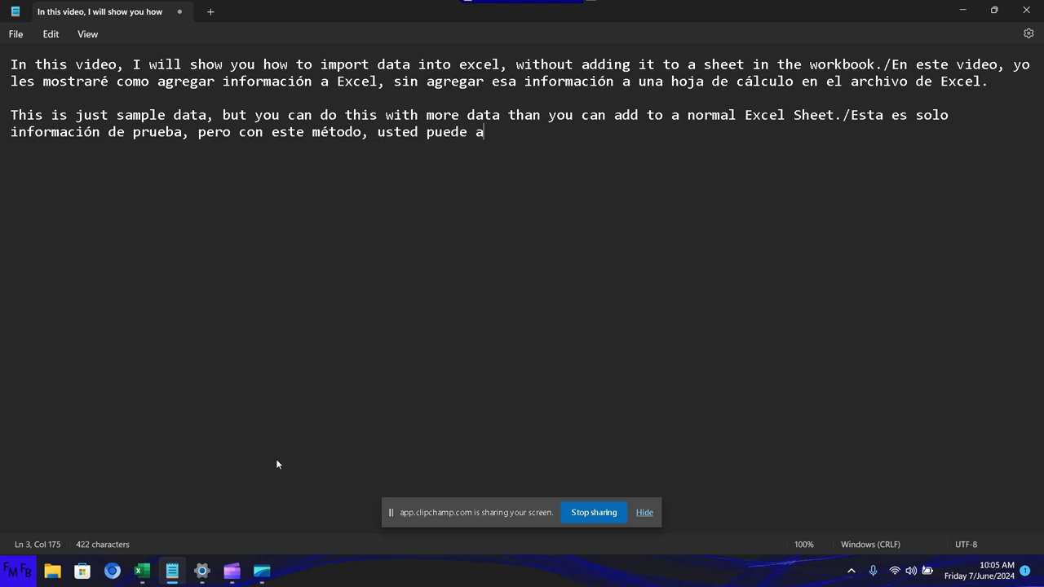
text(gregar )
text(m)
text(ás in)
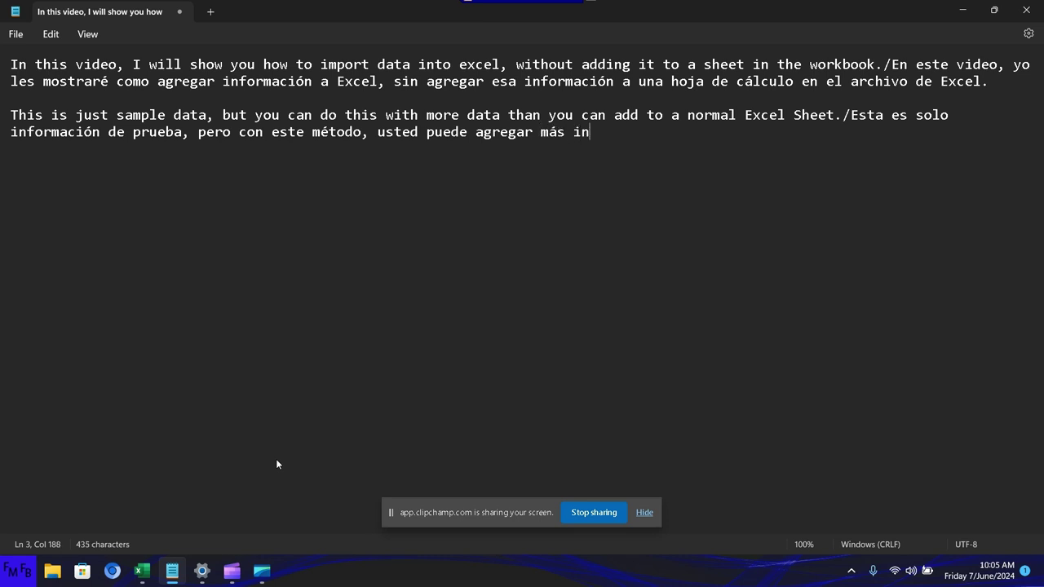
text(forma)
text(ci)
text(ón a )
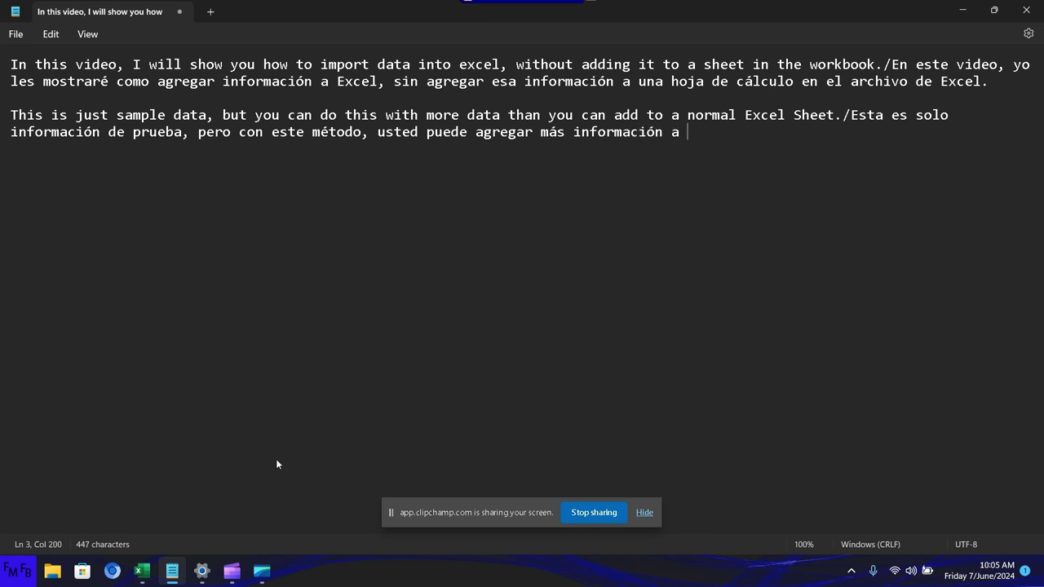
text(Excel )
text(de la )
text(que es per)
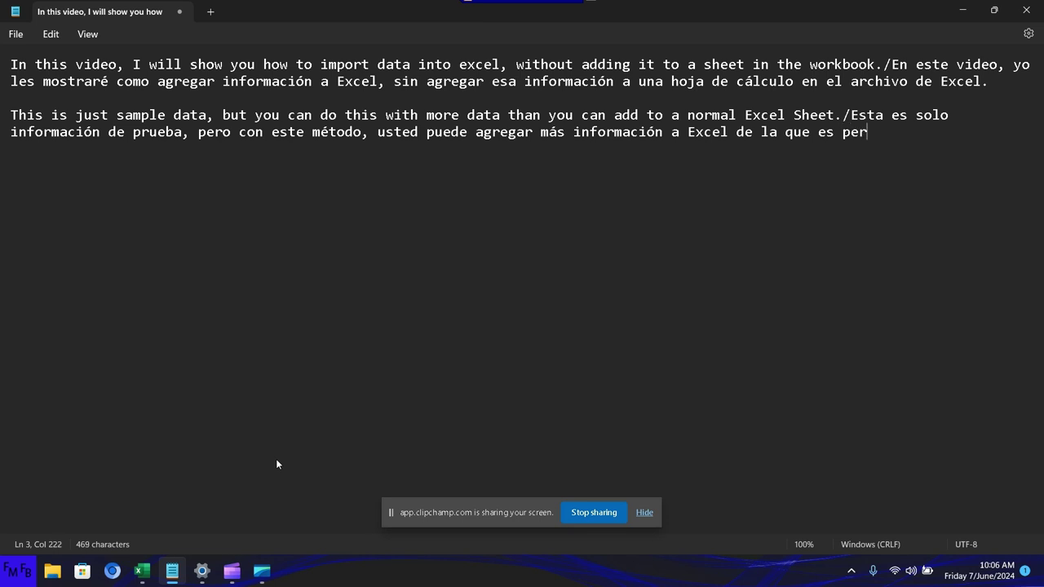
text(mitido a)
text(gregar a)
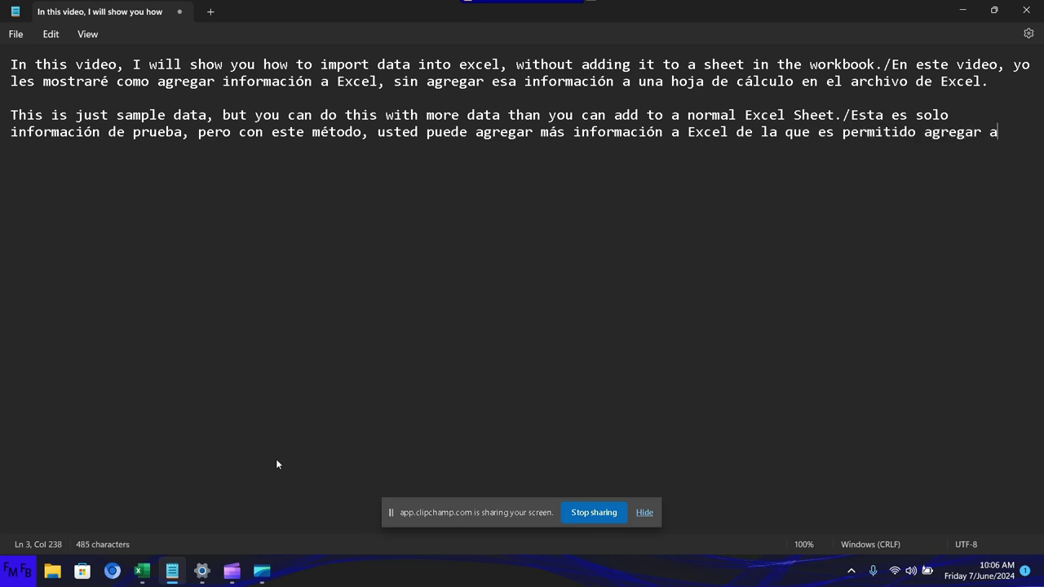
text( un hoja de )
text(Excel )
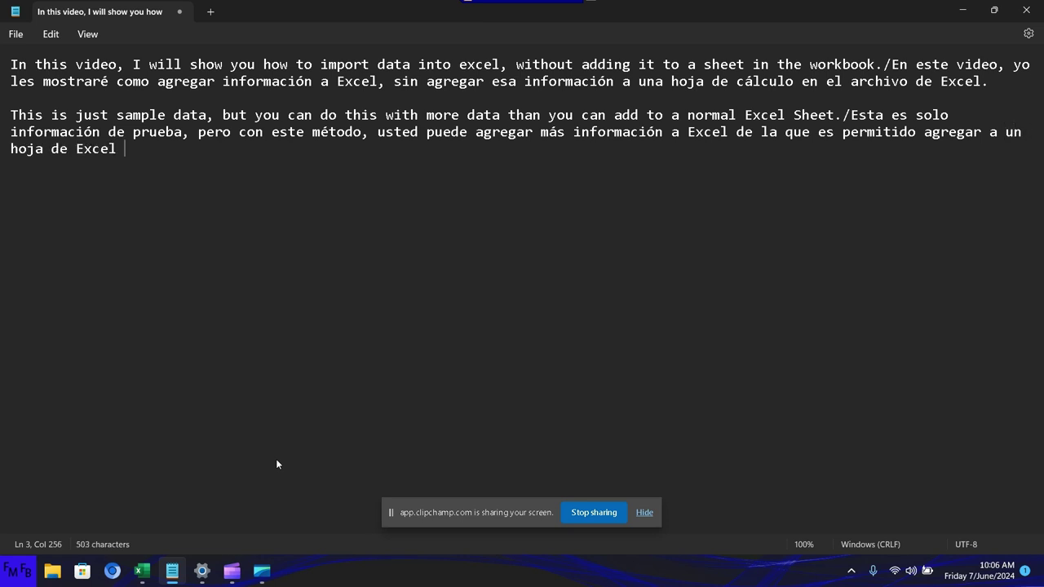
text(y sin que)
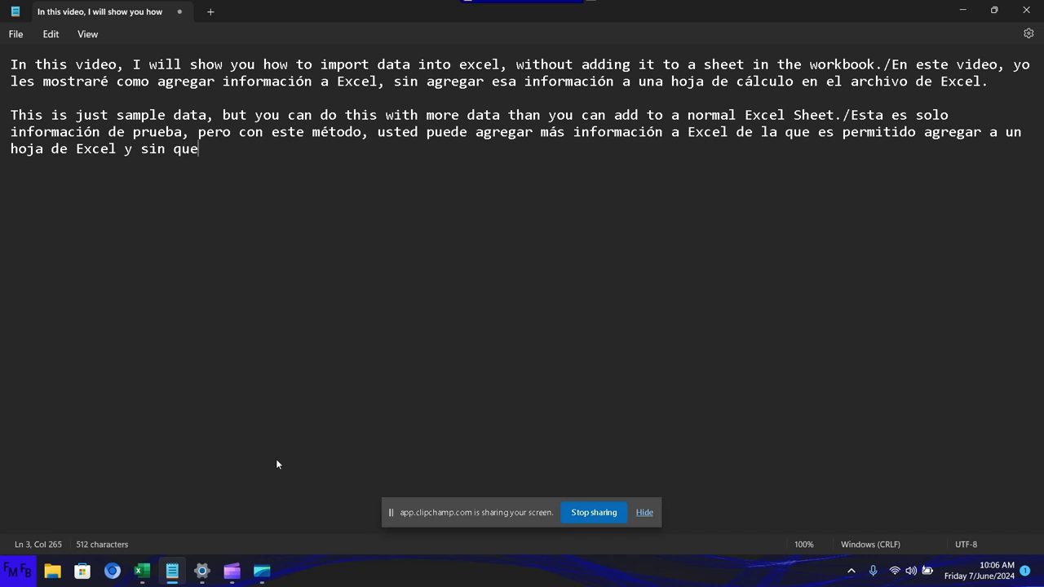
text( el arch)
text(ivo se p)
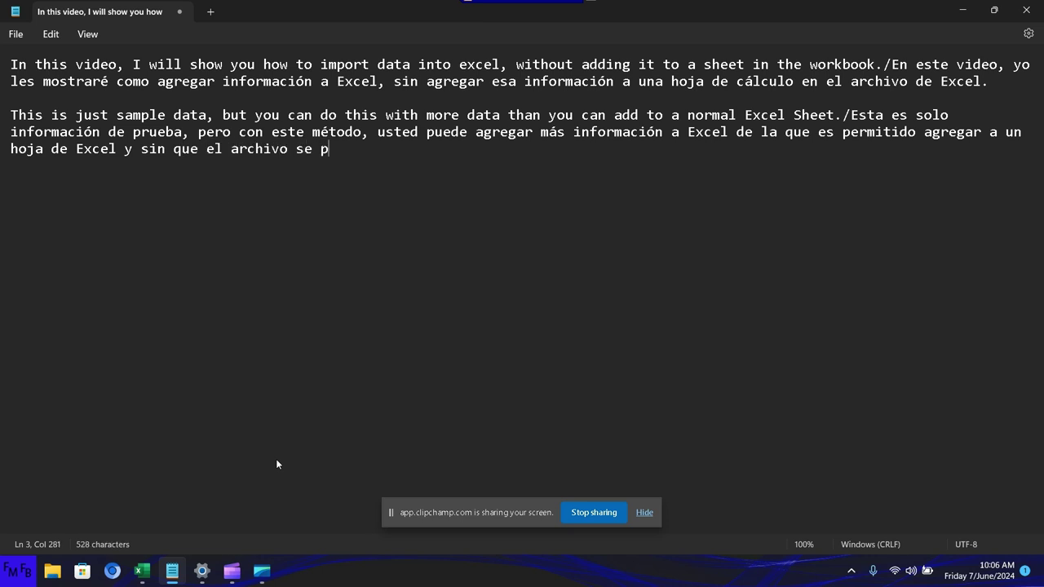
text(onga)
- Finish 'lento' and add 'and without the file getting slow' to the English sentence
text(len)
text(to)
key(Up)
key(Up)
key(Up)
key(Down)
key(Down)
text(and withou)
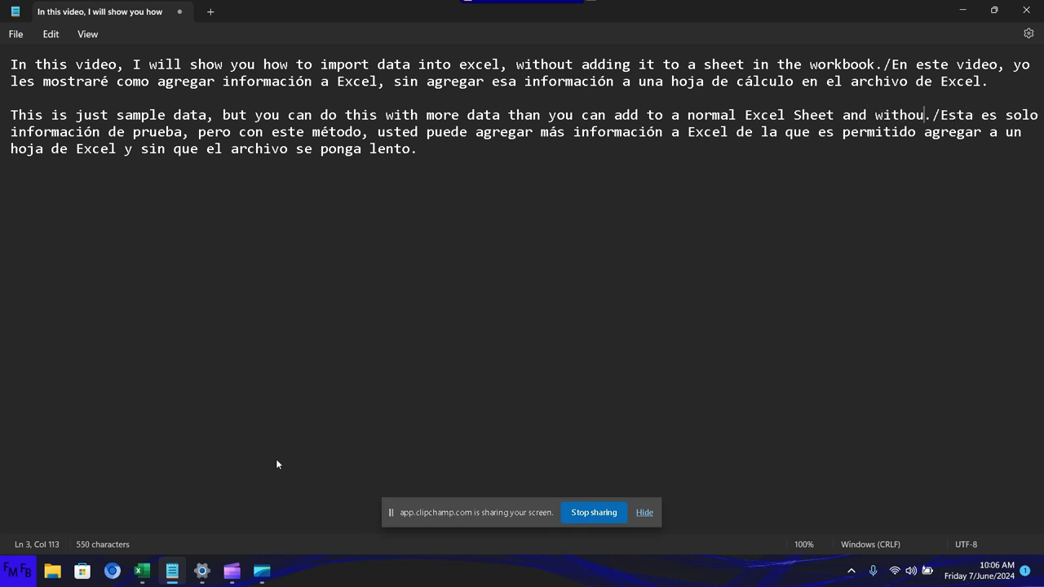
text(t the file )
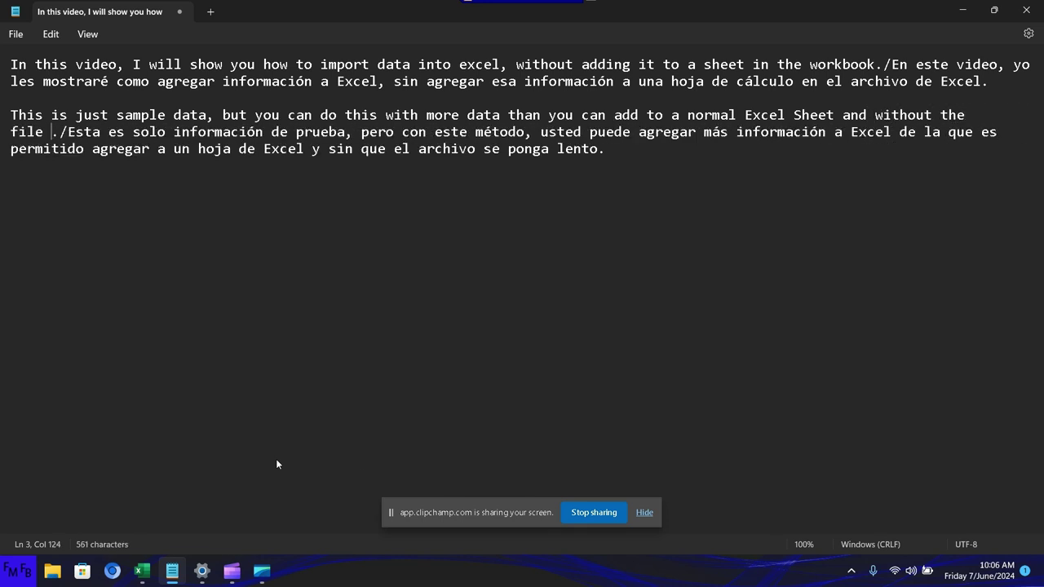
text(getting )
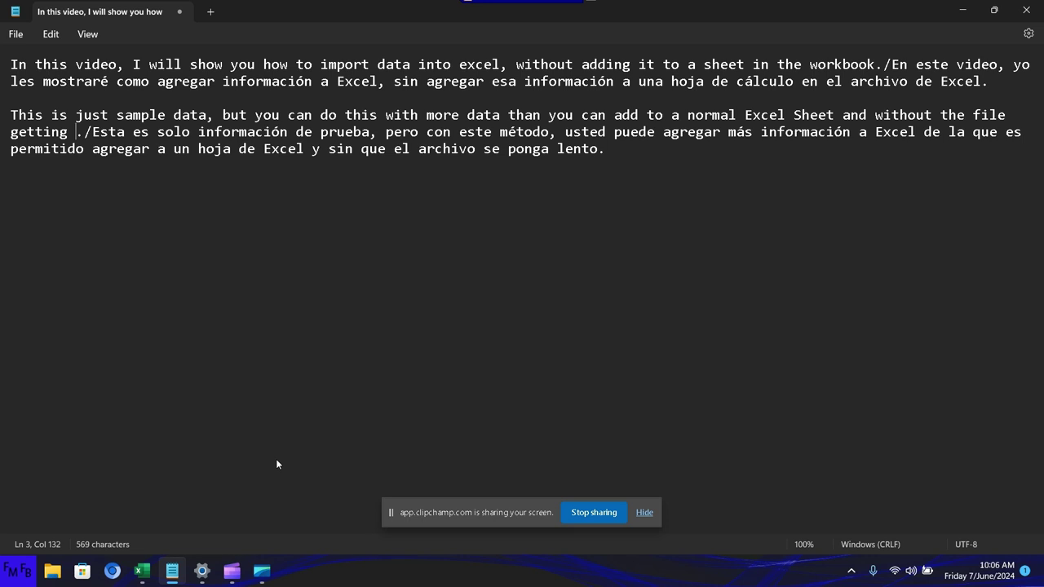
text(slow when )
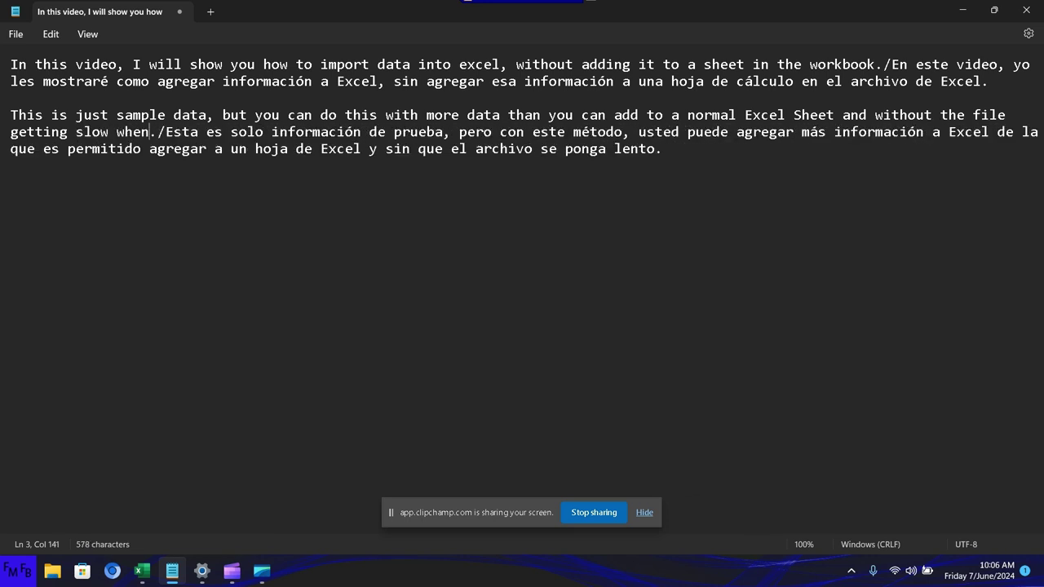
text(opening)
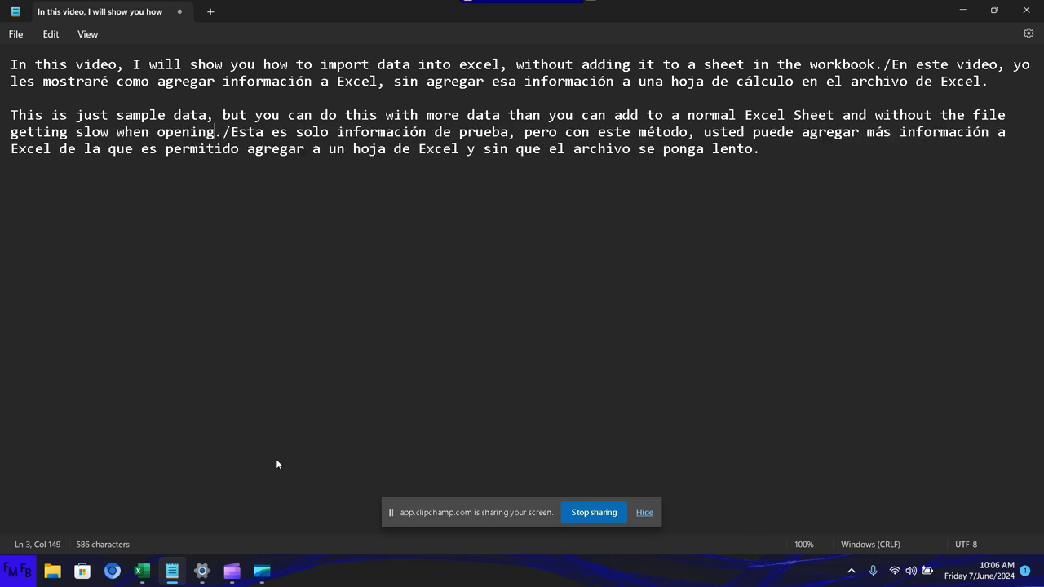
key(BackSpace)
key(BackSpace)
key(BackSpace)
key(BackSpace)
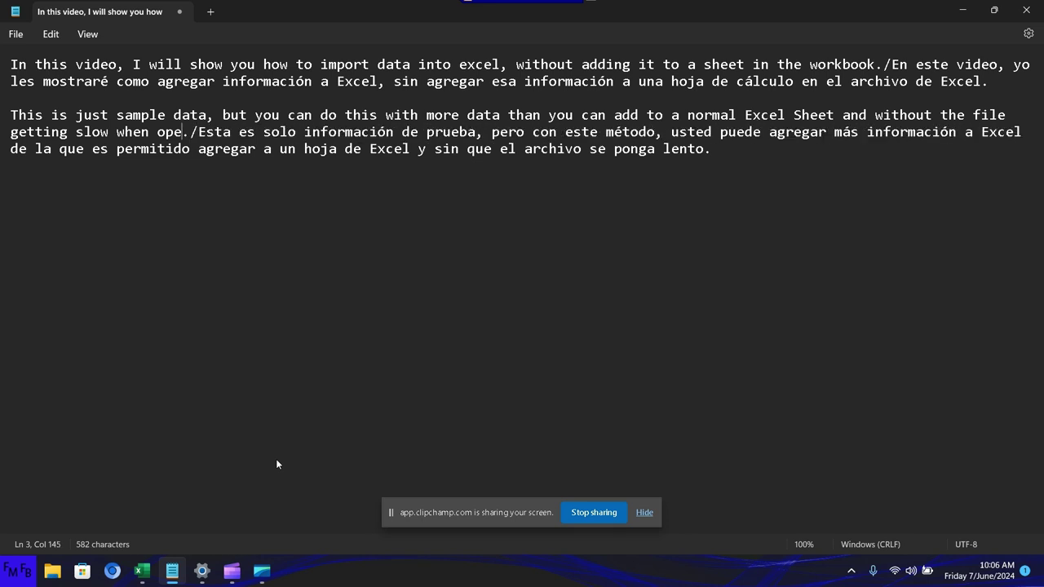
key(BackSpace)
key(BackSpace)
key(BackSpace)
key(BackSpace)
key(BackSpace)
key(BackSpace)
key(BackSpace)
key(BackSpace)
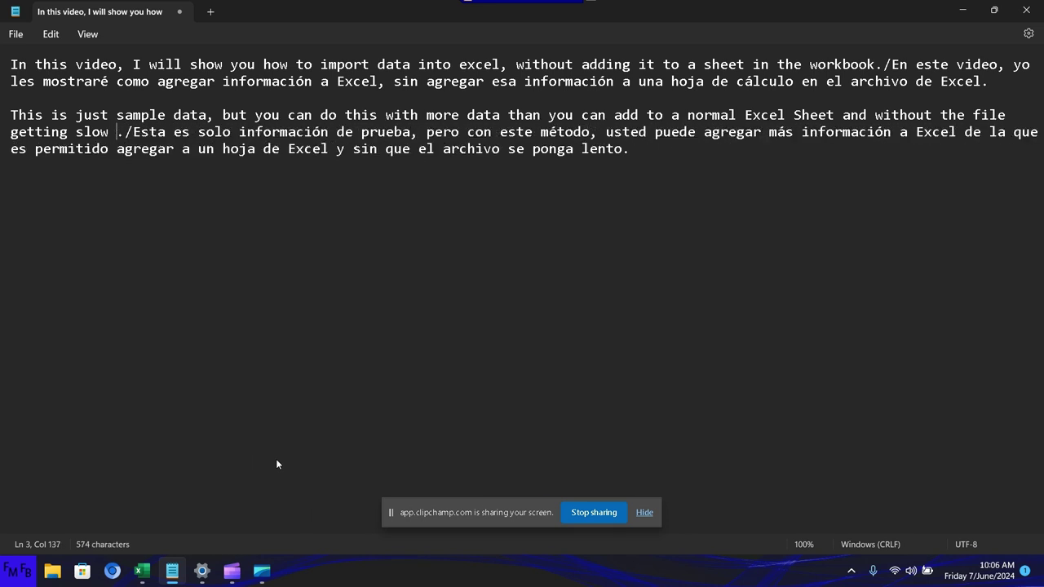
key(BackSpace)
key(BackSpace)
key(BackSpace)
text(ow)
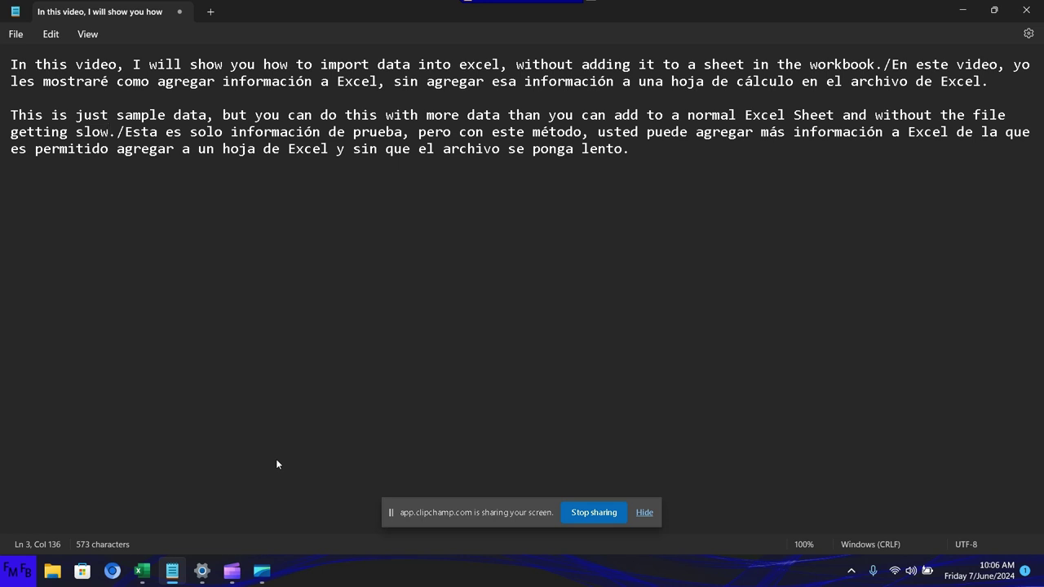
- In Book2, add a blank Sheet2 and delete Sheet1 with its Items list
click(142, 571)
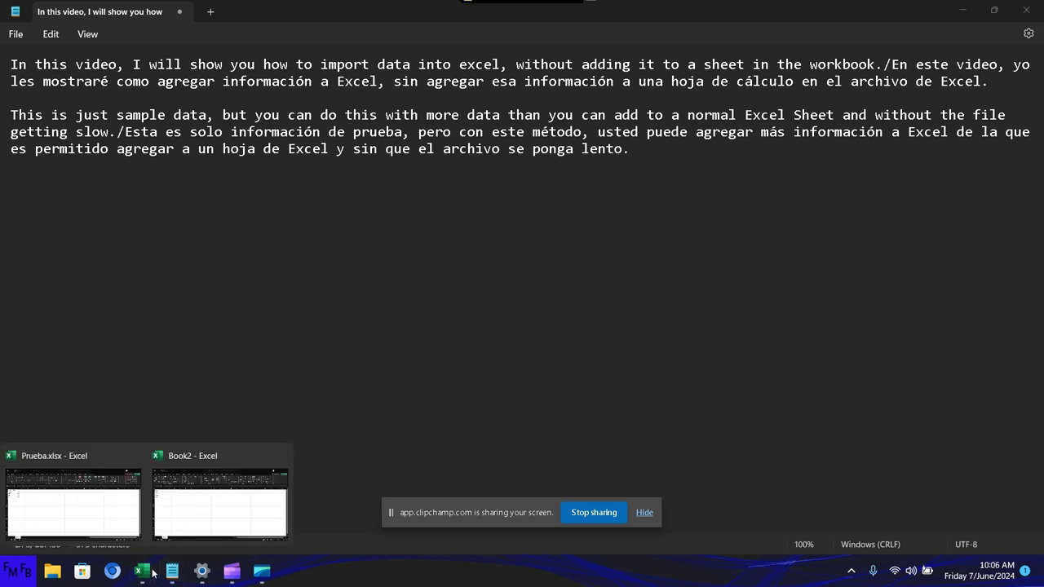
click(191, 523)
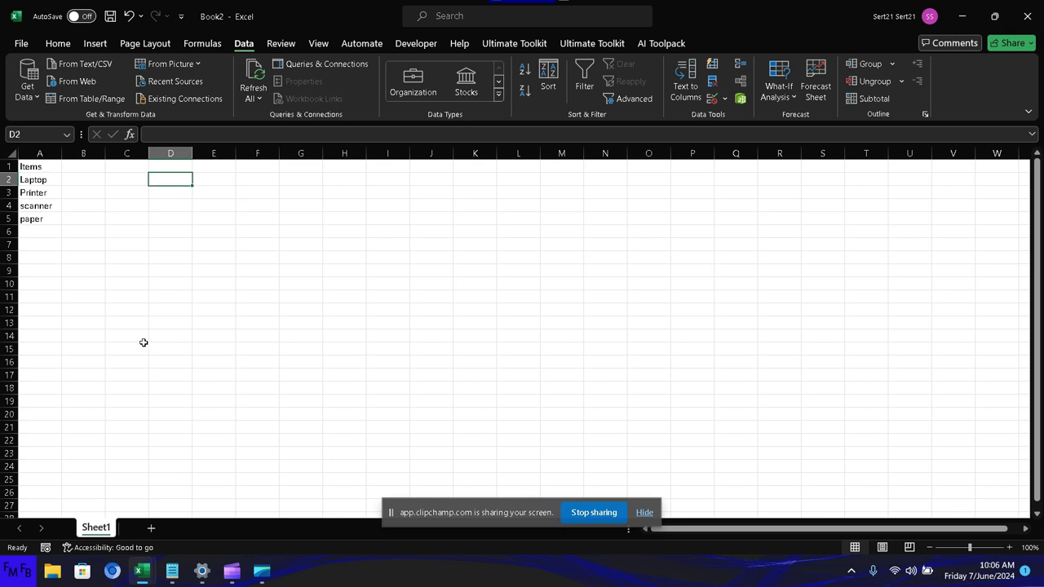
click(150, 527)
right_click(95, 528)
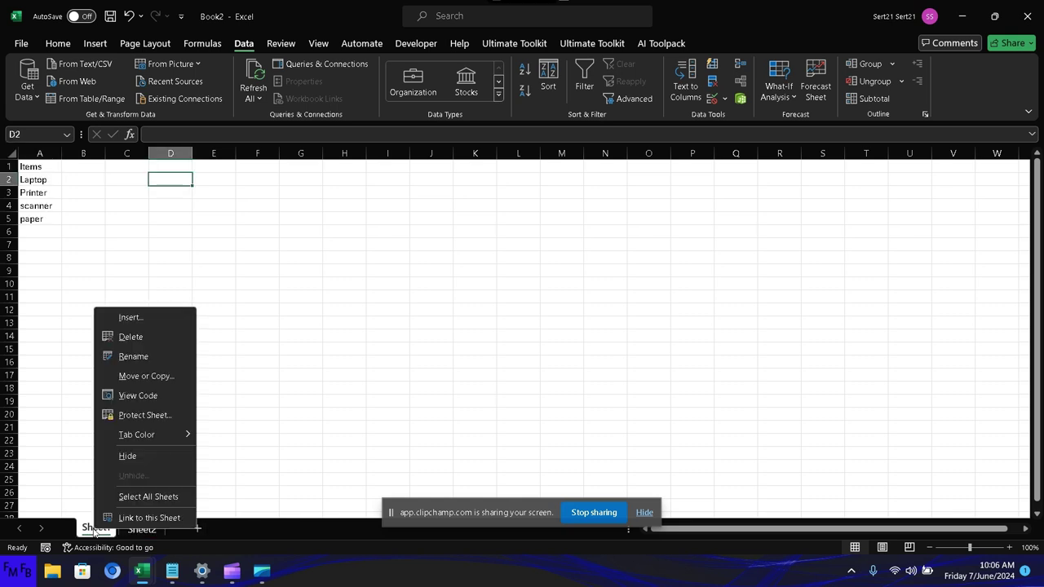
click(127, 341)
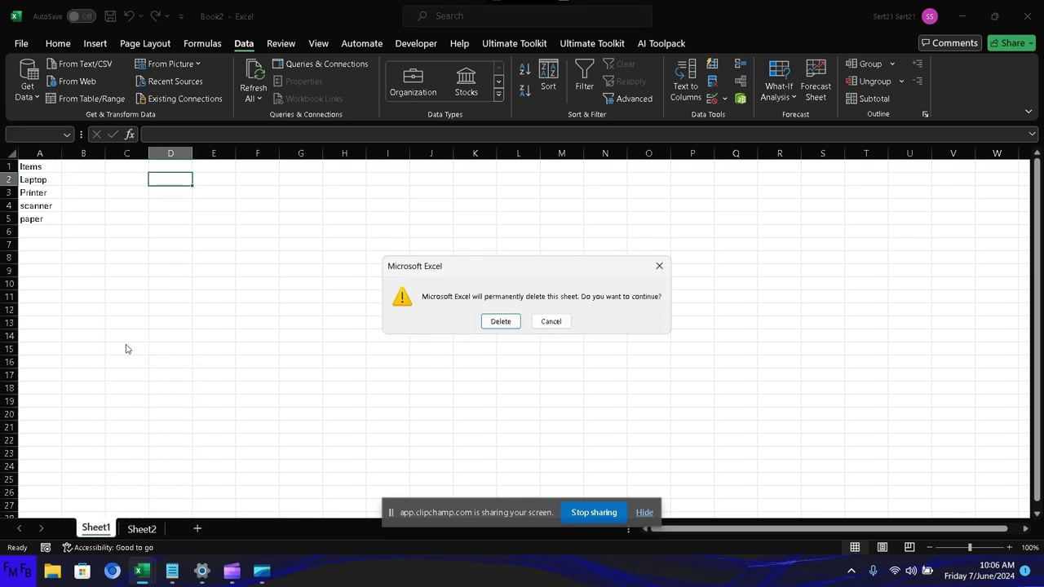
click(498, 323)
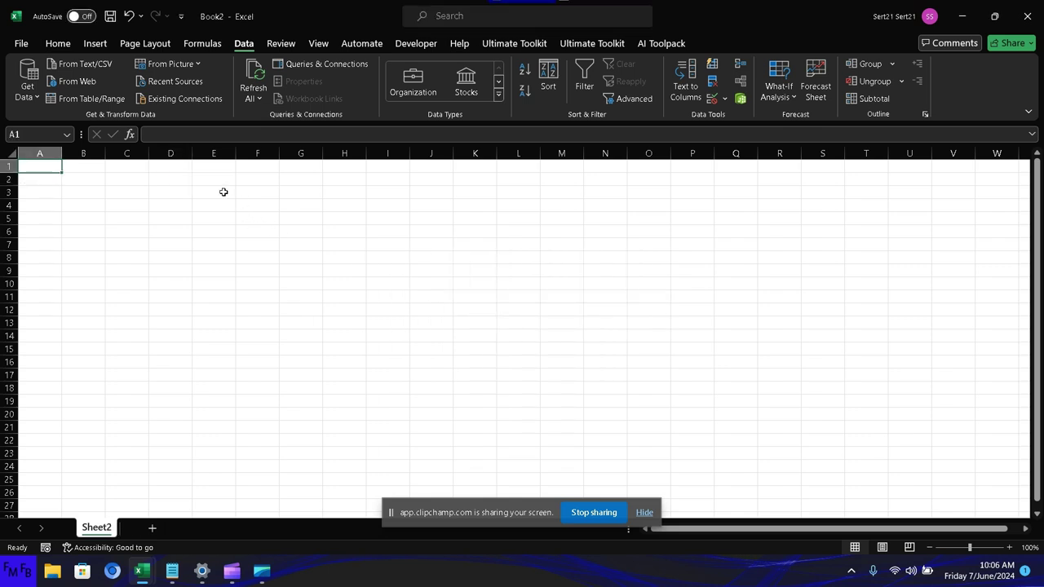
- Use Get Data > From Excel Workbook to choose Prueba.xlsx for import
click(27, 82)
mouse_move(65, 118)
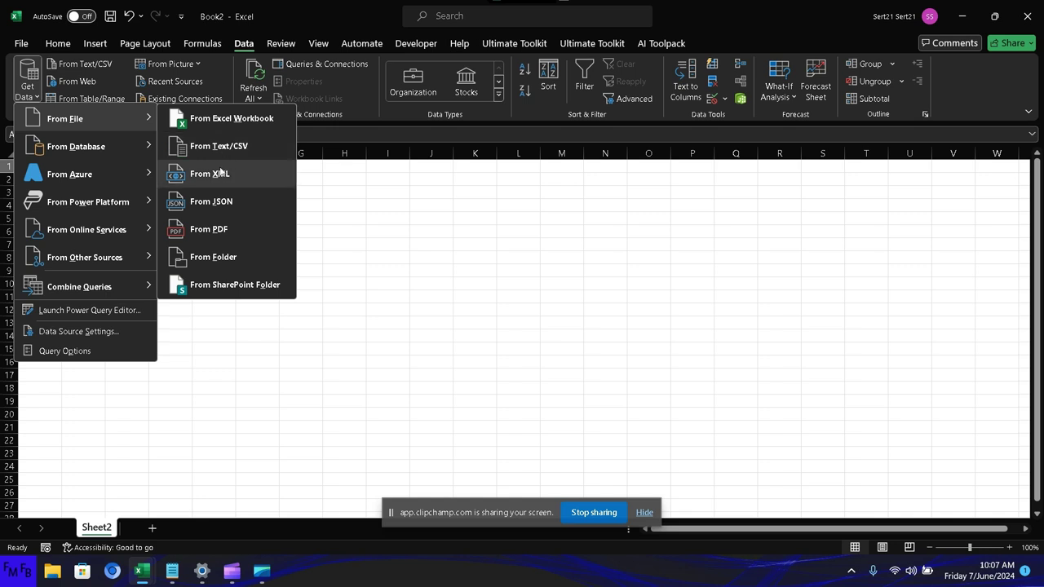
click(215, 122)
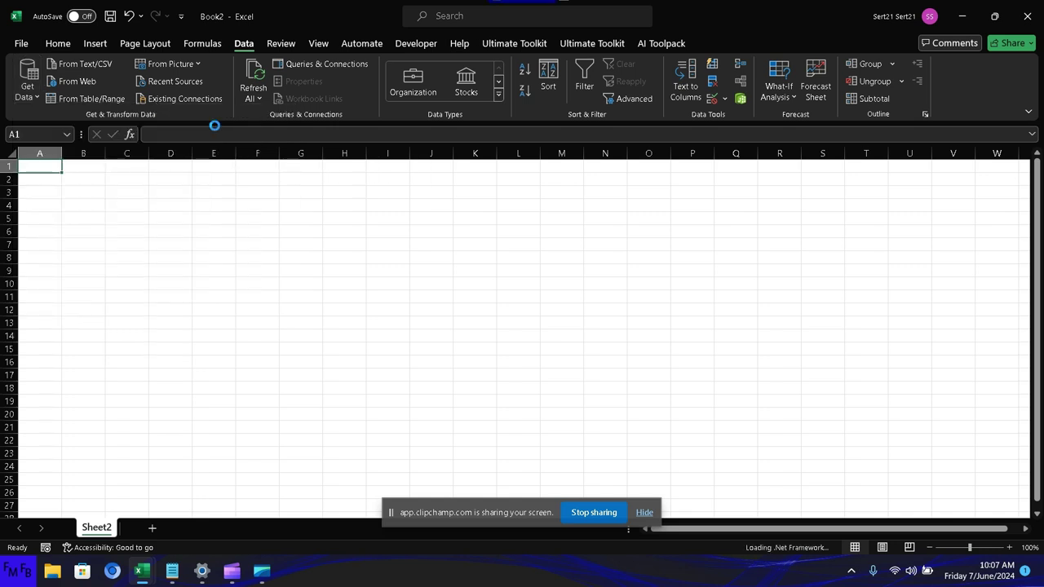
click(208, 131)
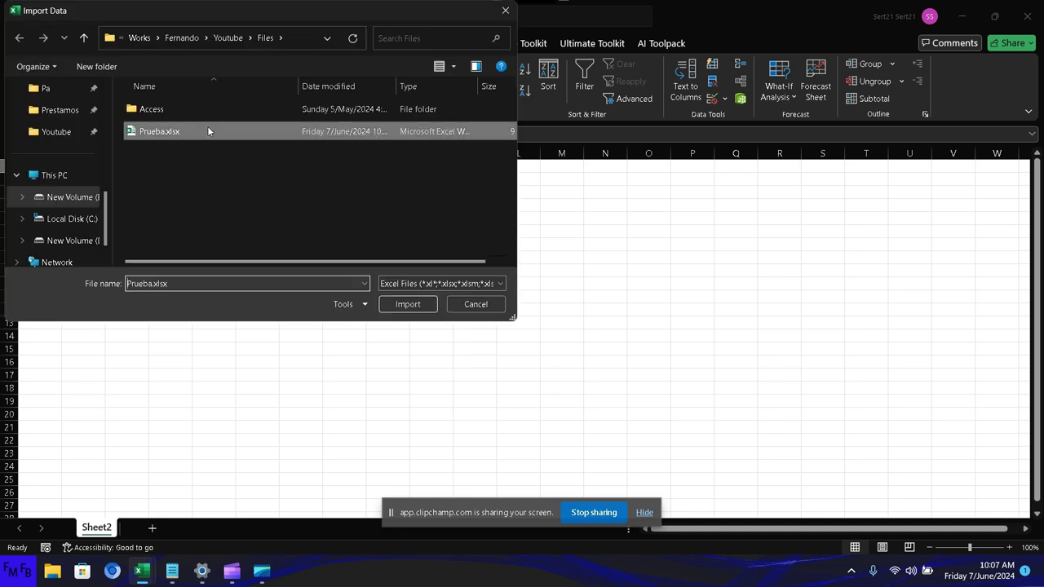
double_click(208, 130)
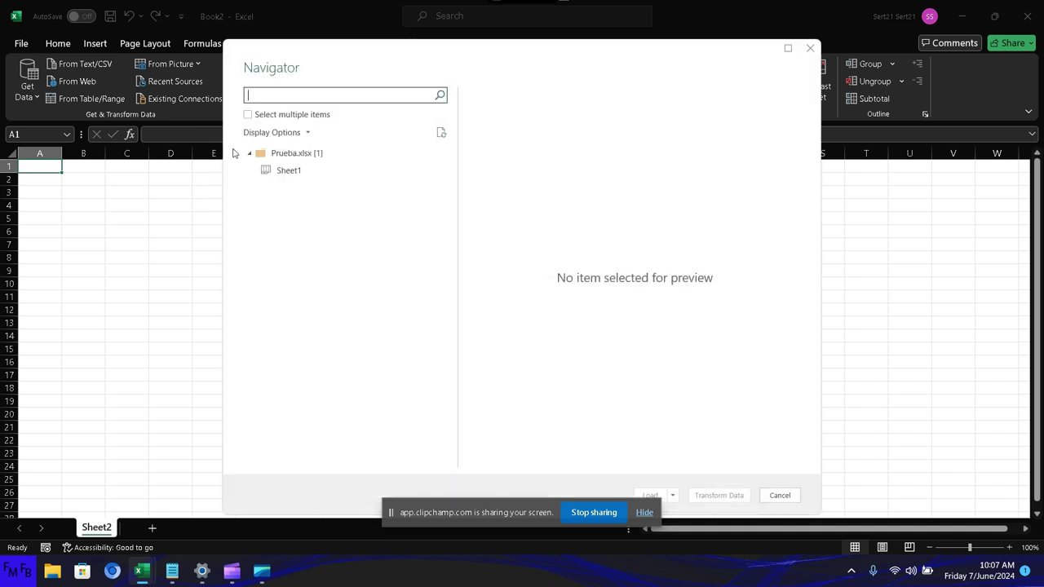
- Preview Sheet1 of Prueba.xlsx in the Navigator and choose Load To... for load options
click(284, 170)
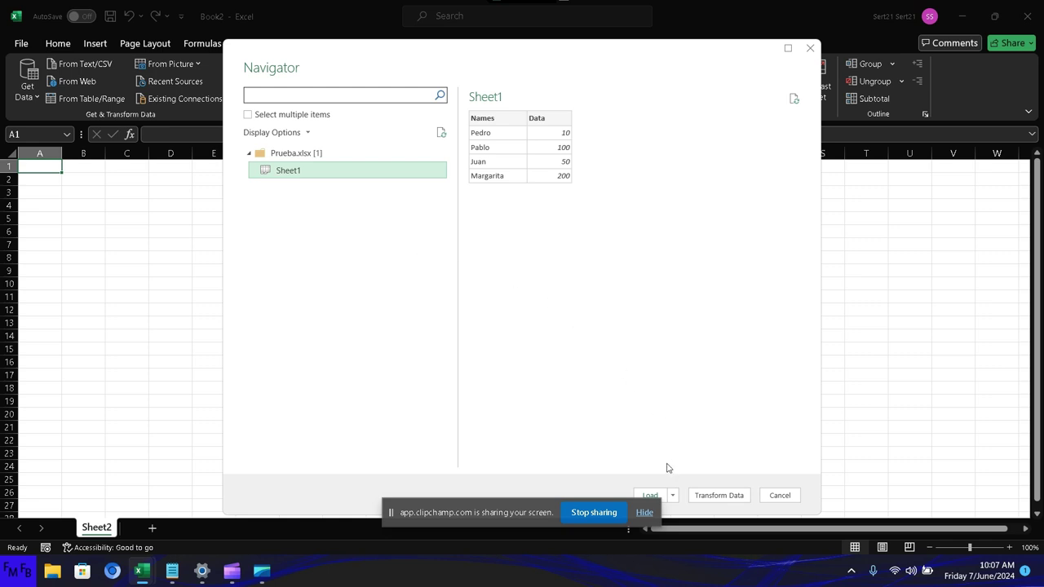
drag(683, 58, 841, 47)
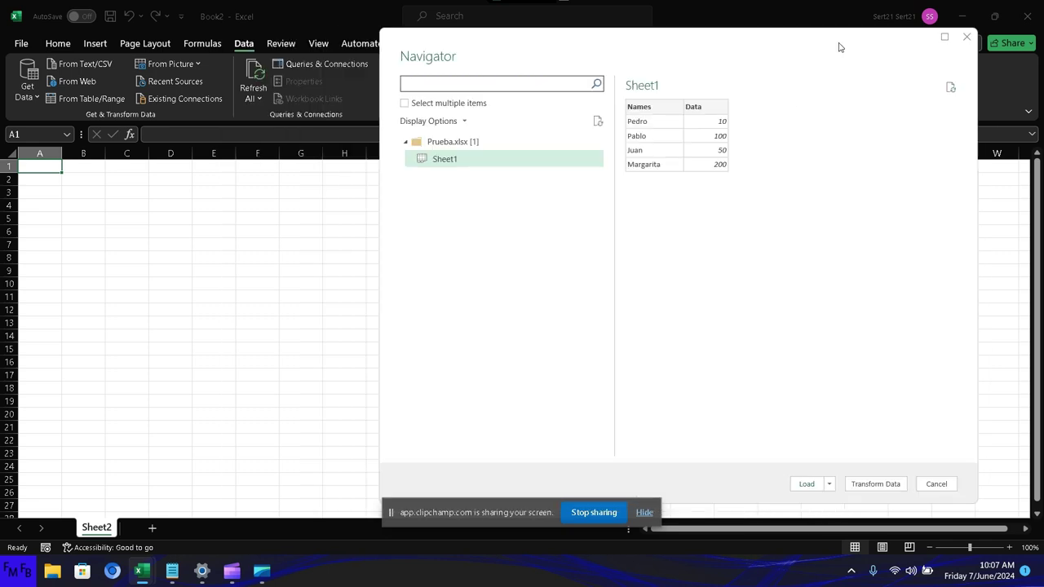
click(829, 485)
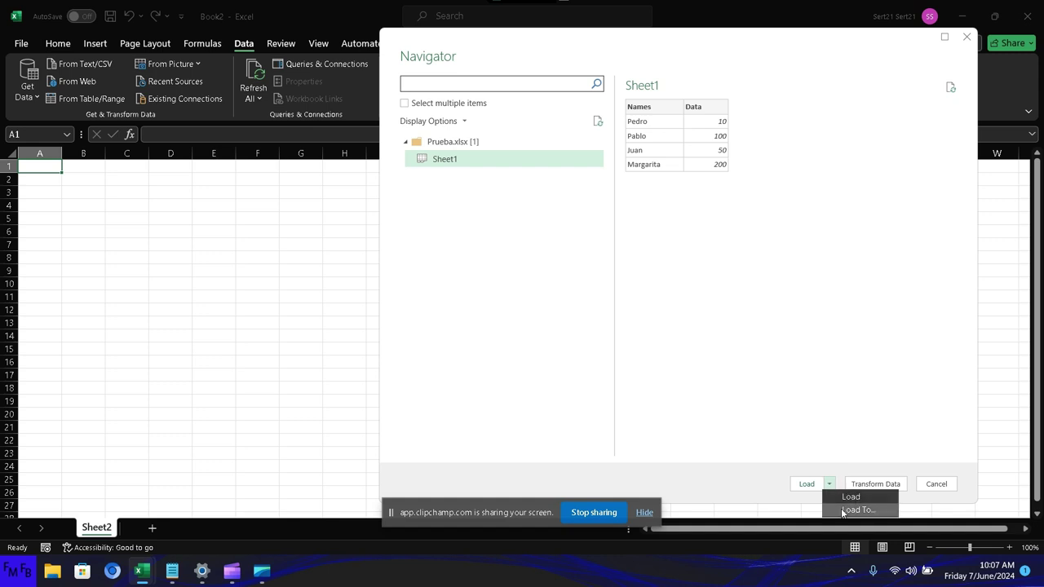
click(841, 509)
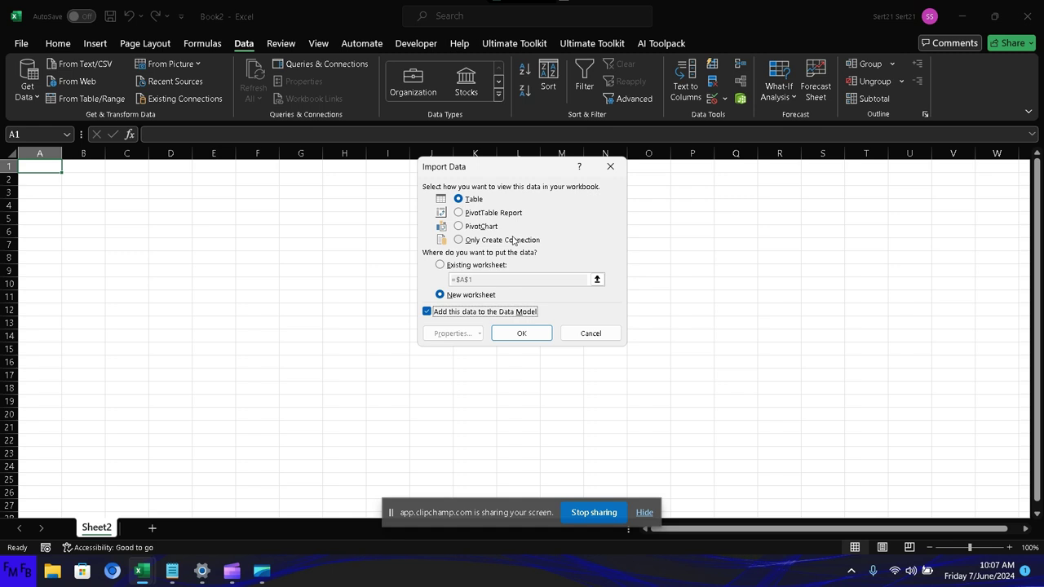
- Load Sheet1 with Only Create Connection selected
click(516, 239)
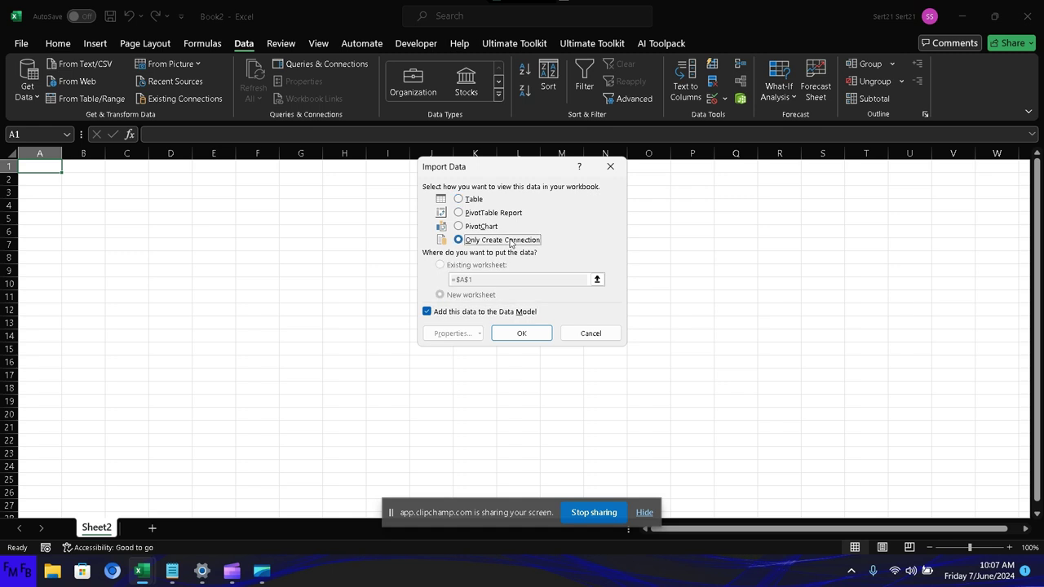
click(519, 333)
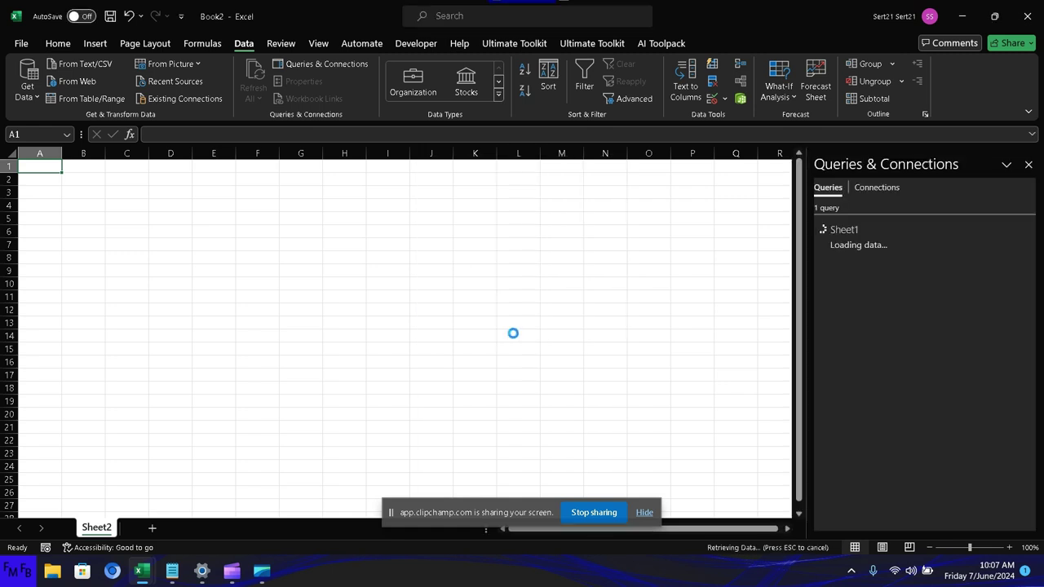